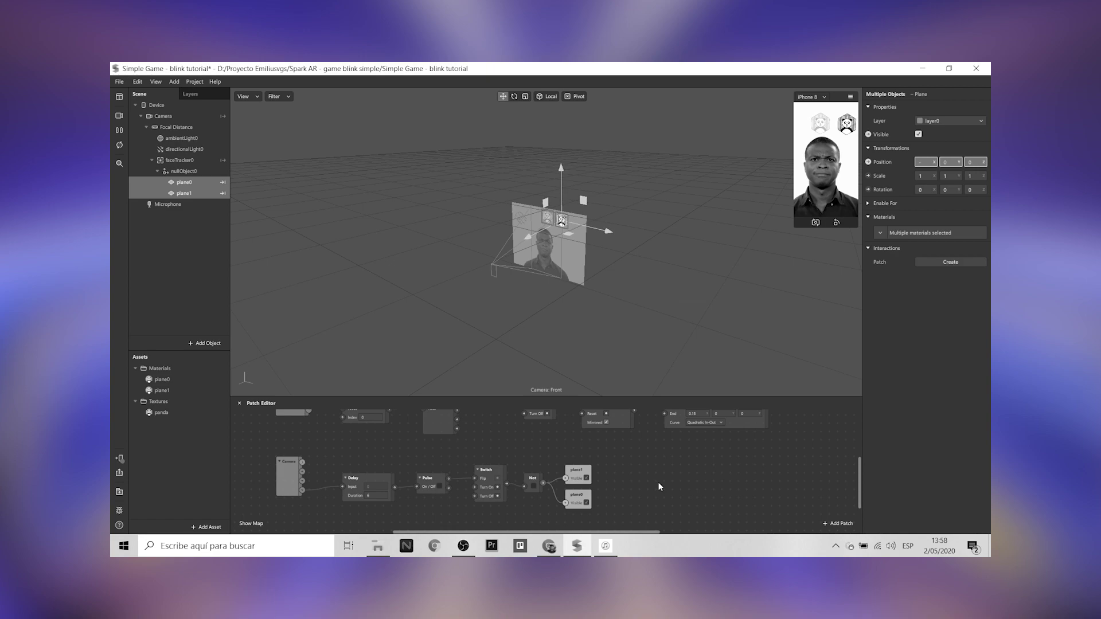
- Start assigning a new texture to the material0 material used by plane2
{"action": "left_click", "coordinate": [940, 163]}
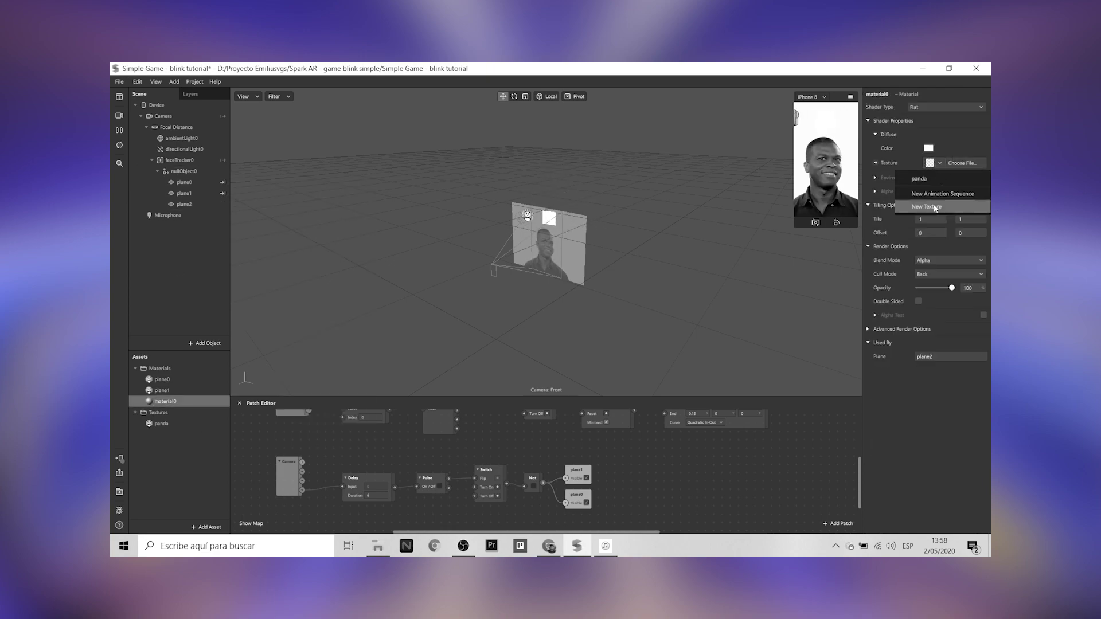
{"action": "left_click", "coordinate": [935, 208]}
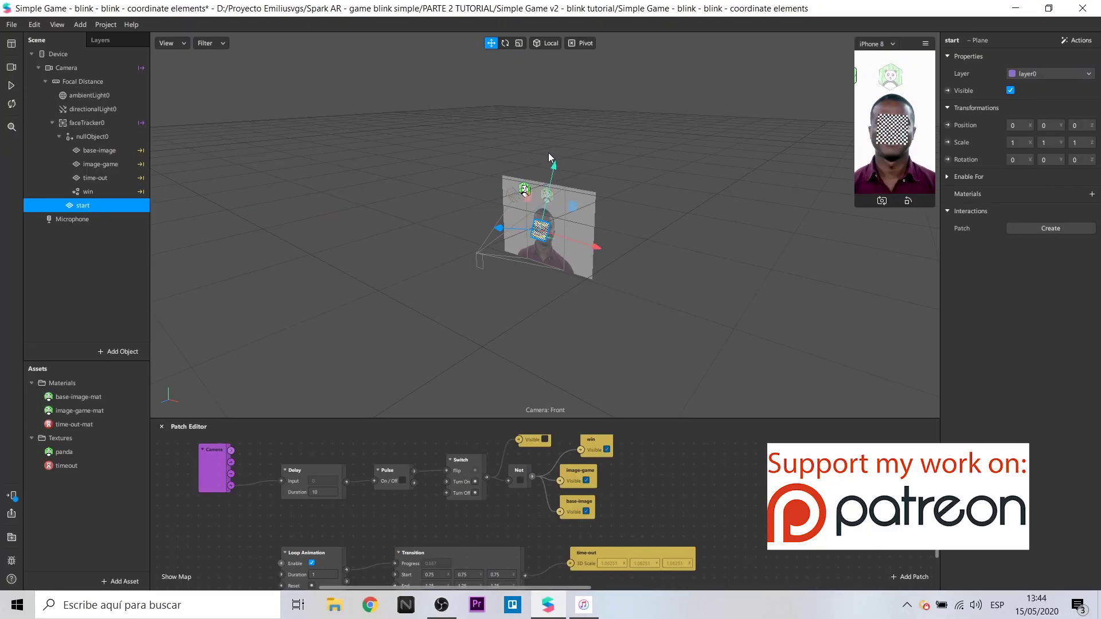
- Create a new material for the start plane and select it among the material assets
{"action": "left_click", "coordinate": [1092, 193]}
{"action": "left_click", "coordinate": [1067, 261]}
{"action": "left_click", "coordinate": [86, 438]}
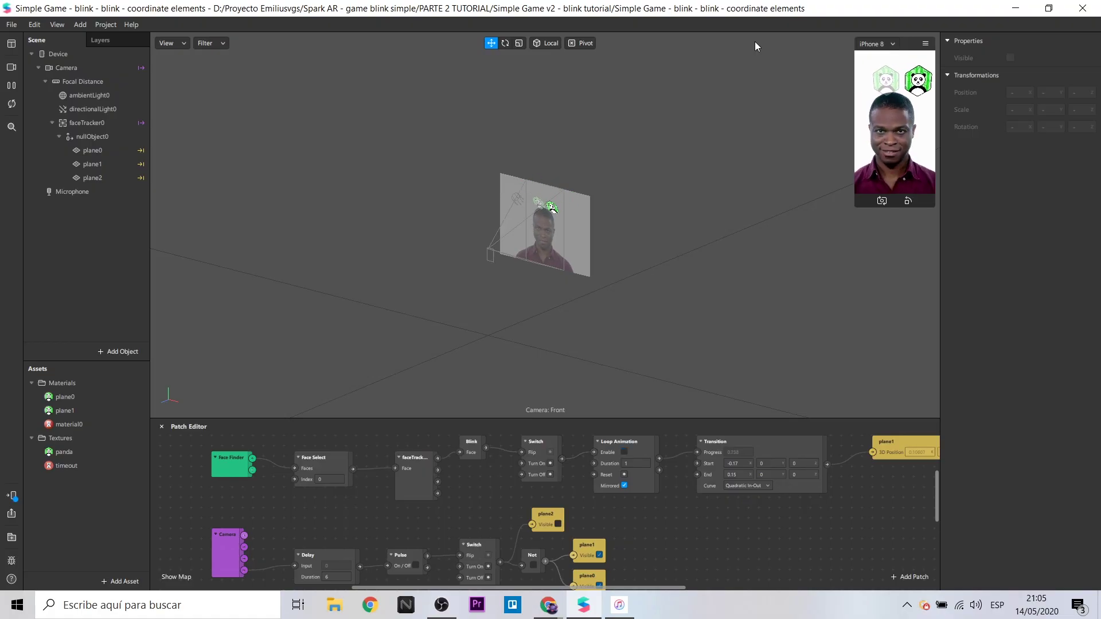
- Add a Particle System under nullObject0 and assign it the plane1 material
{"action": "scroll", "coordinate": [760, 552], "scroll_direction": "up", "scroll_amount": 1}
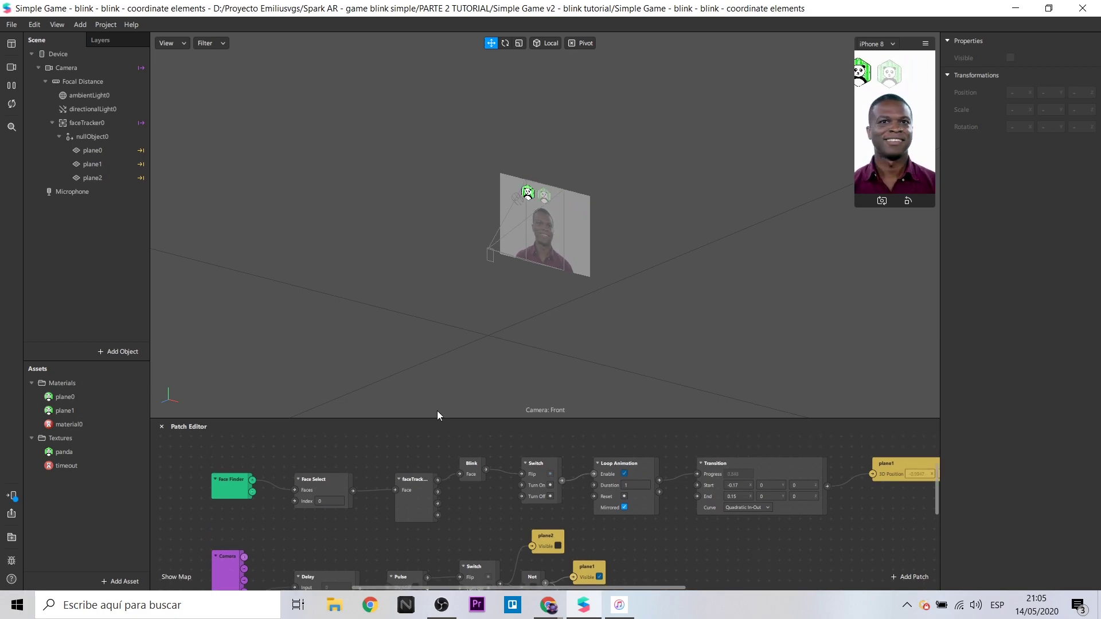
{"action": "left_click", "coordinate": [105, 138]}
{"action": "right_click", "coordinate": [105, 136]}
{"action": "mouse_move", "coordinate": [172, 147]}
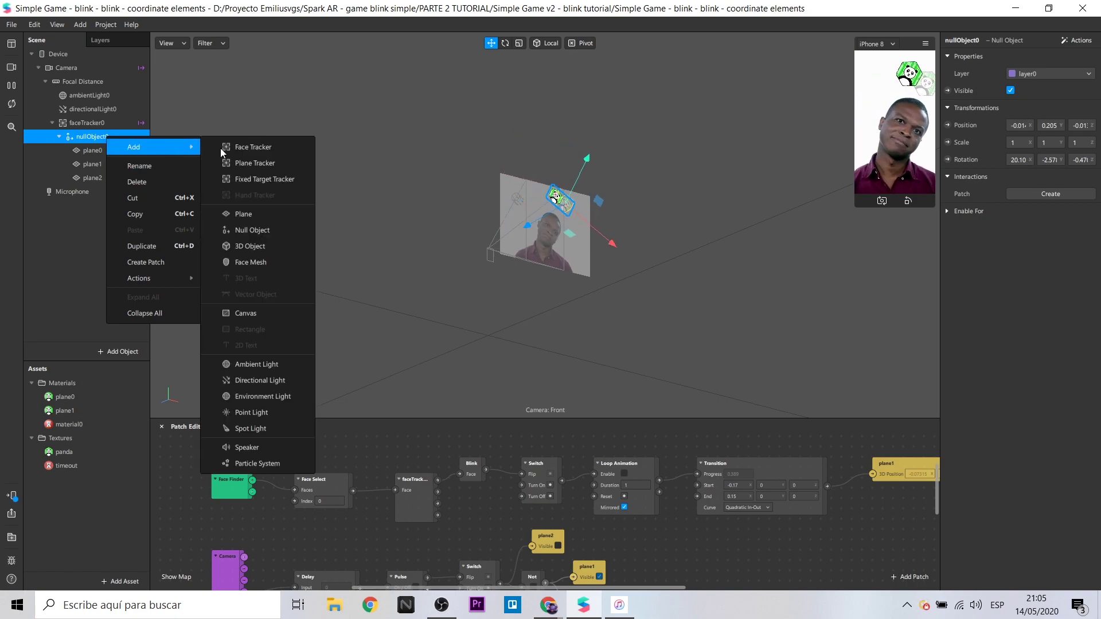
{"action": "left_click", "coordinate": [263, 462]}
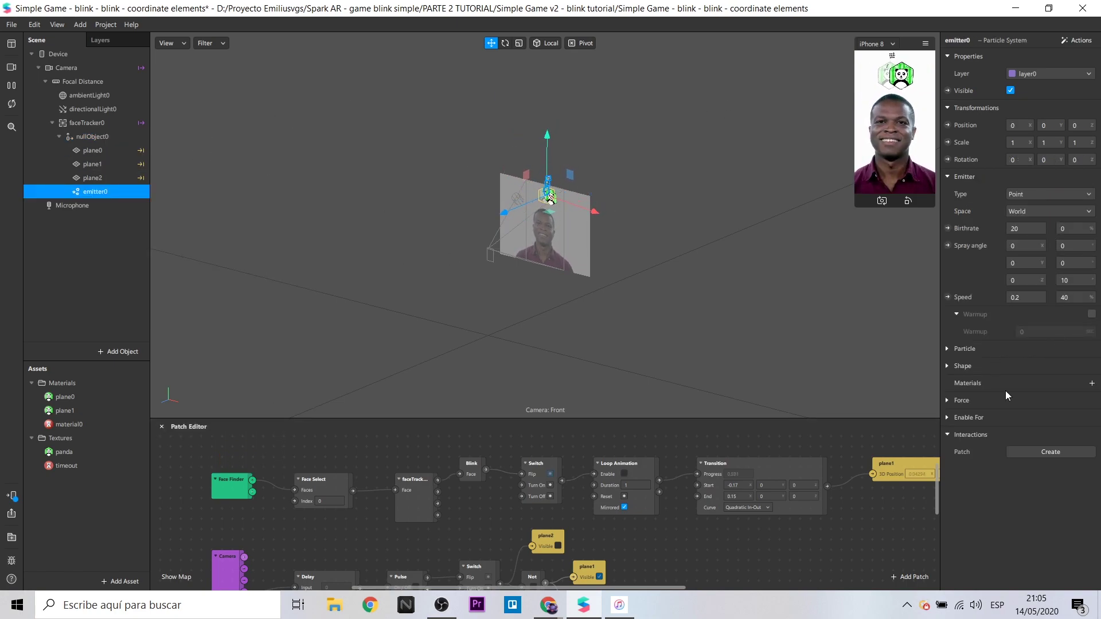
{"action": "left_click", "coordinate": [1093, 384]}
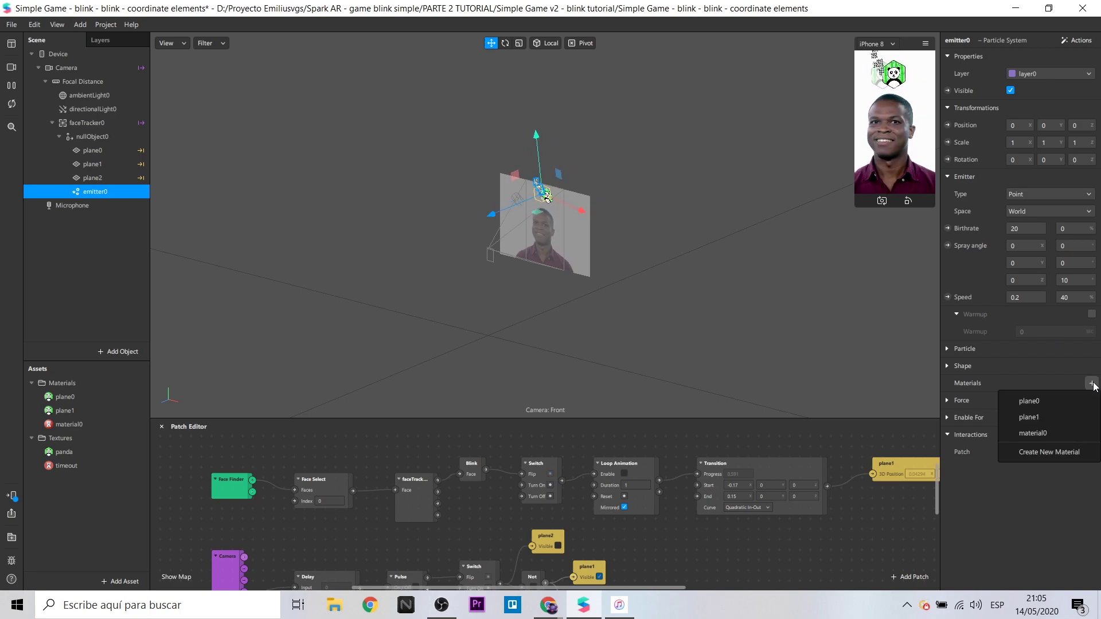
{"action": "left_click", "coordinate": [1075, 424]}
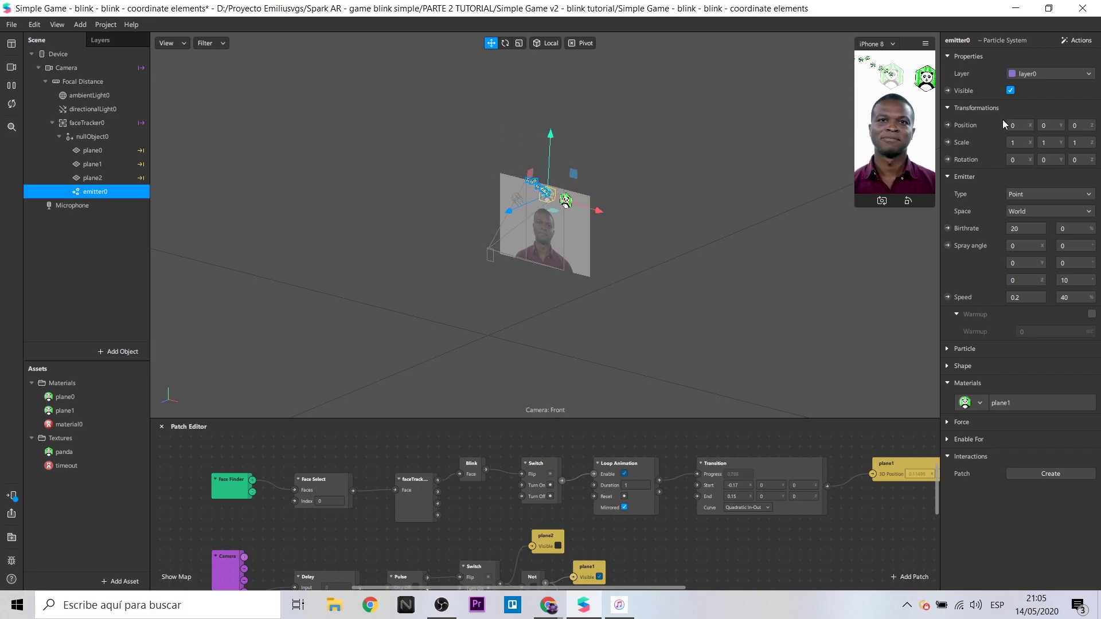
- Set the emitter's particle lifespan to 0.5, its type to Plane, its space to Local and its speed to 0.1
{"action": "left_click", "coordinate": [963, 348]}
{"action": "double_click", "coordinate": [1023, 383]}
{"action": "type", "text": "0.5"}
{"action": "left_click", "coordinate": [1081, 194]}
{"action": "left_click", "coordinate": [1026, 211]}
{"action": "double_click", "coordinate": [1024, 315]}
{"action": "type", "text": "0.1"}
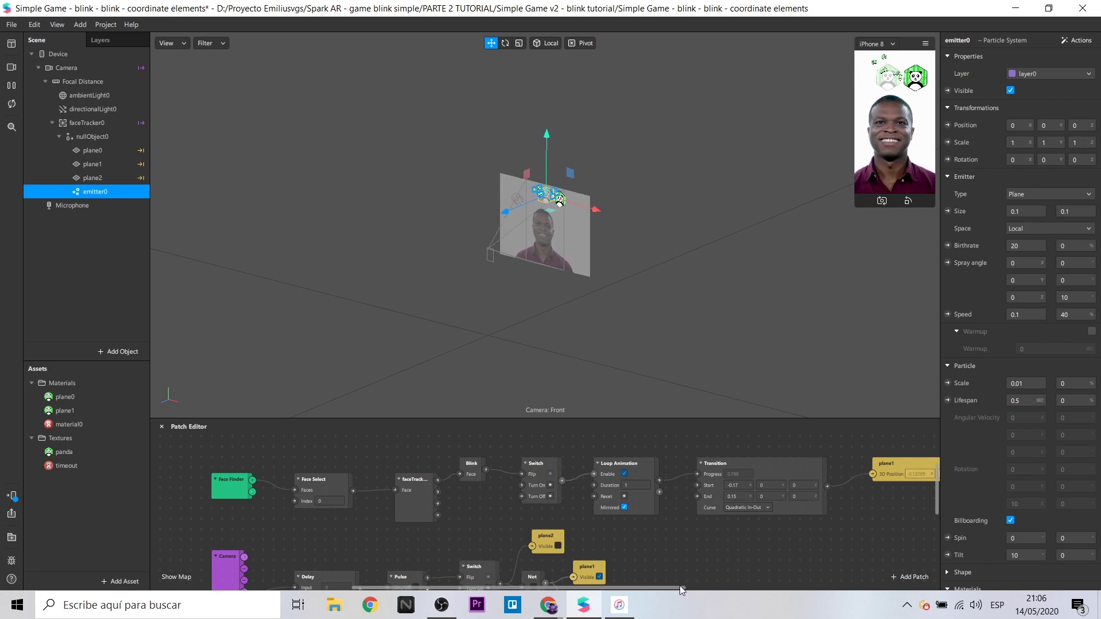
- Add a Transition patch above the existing one and connect the Loop Animation output to its Progress input
{"action": "left_click_drag", "start_coordinate": [678, 586], "coordinate": [740, 570]}
{"action": "scroll", "coordinate": [725, 552], "scroll_direction": "up", "scroll_amount": 2}
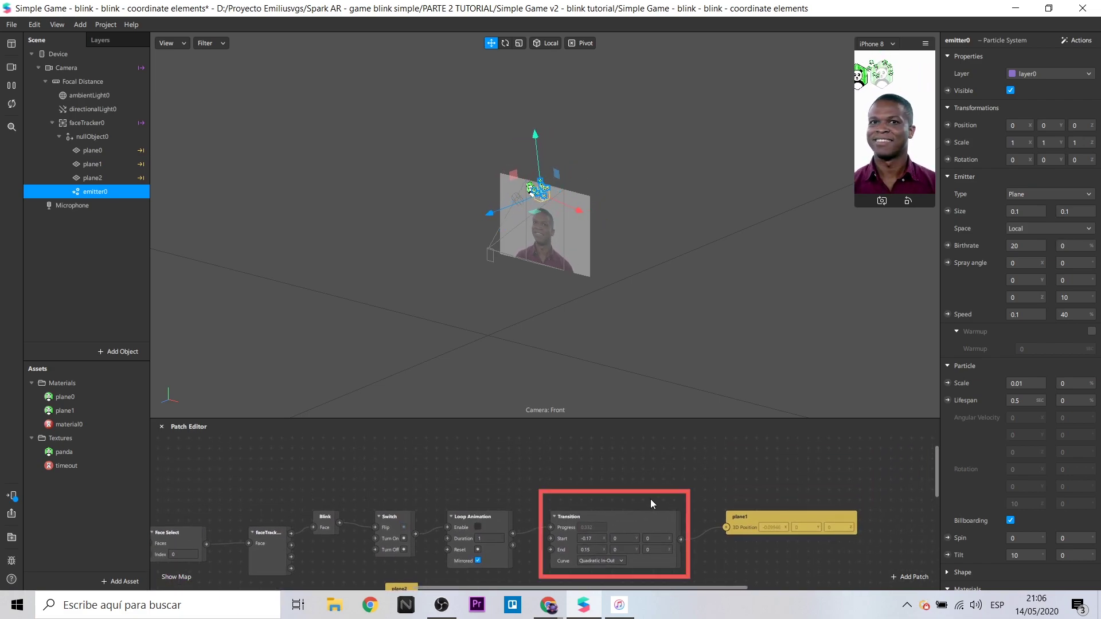
{"action": "scroll", "coordinate": [650, 494], "scroll_direction": "up", "scroll_amount": 2}
{"action": "right_click", "coordinate": [608, 480]}
{"action": "type", "text": "tra"}
{"action": "key", "text": "Down"}
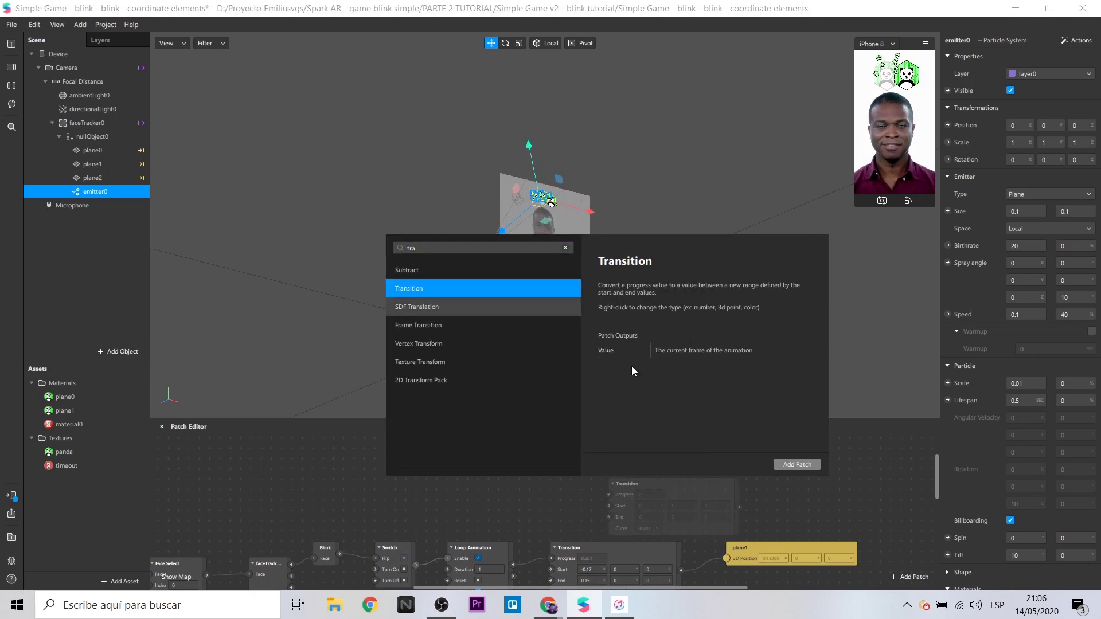
{"action": "left_click", "coordinate": [785, 464]}
{"action": "left_click_drag", "start_coordinate": [702, 483], "coordinate": [638, 456]}
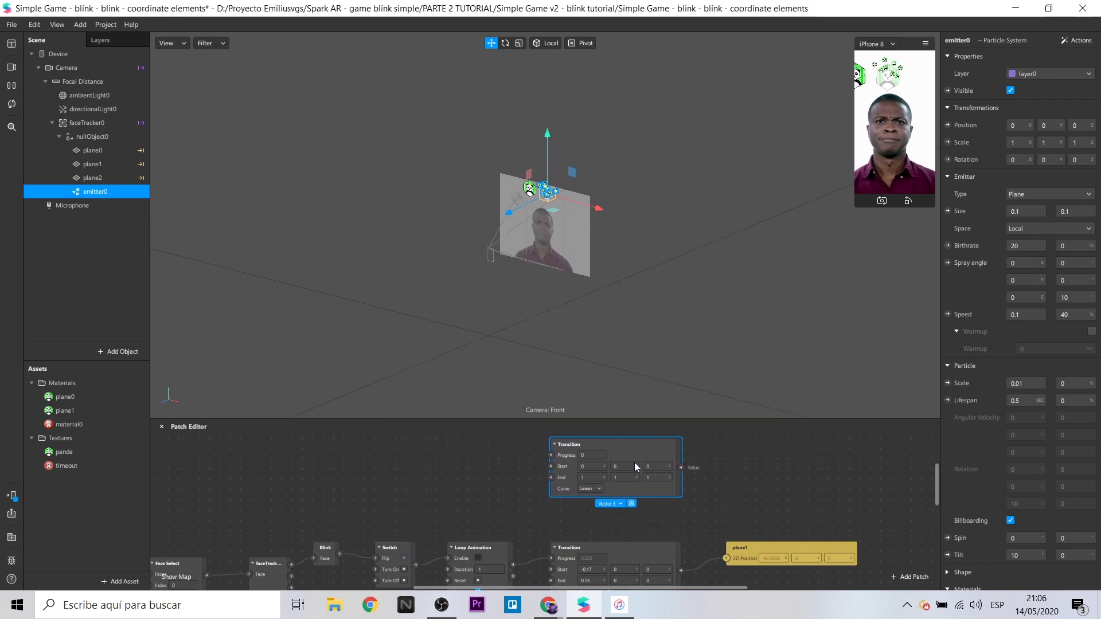
{"action": "left_click_drag", "start_coordinate": [514, 565], "coordinate": [552, 455]}
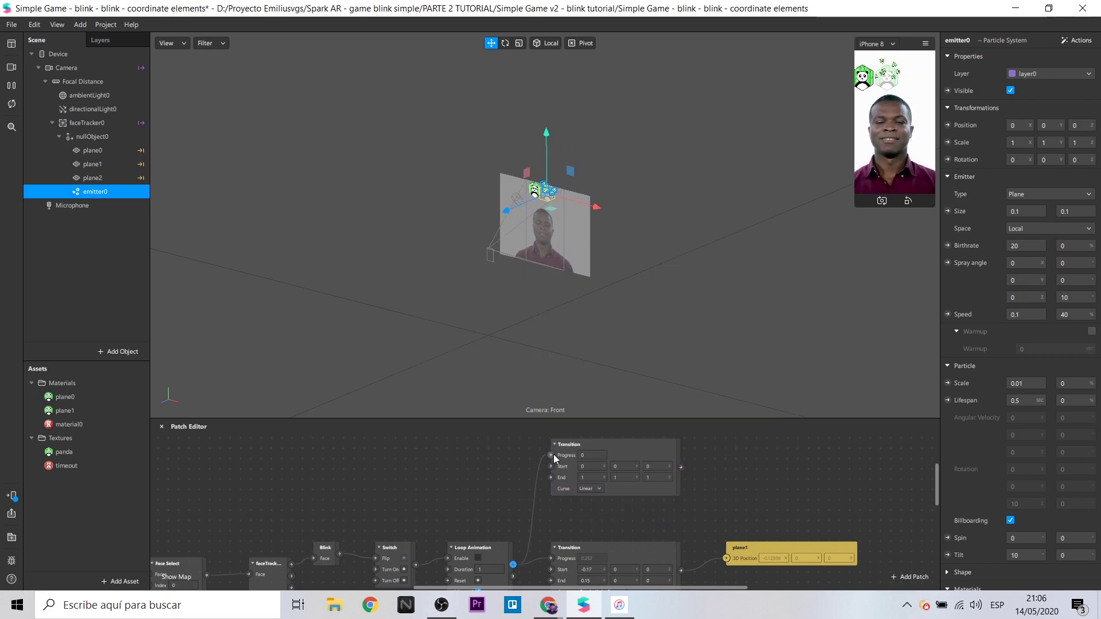
- Set all End values of the new Transition patch to 0 and move plane1's position patch farther from its Transition
{"action": "double_click", "coordinate": [585, 476]}
{"action": "type", "text": "0"}
{"action": "key", "text": "Tab"}
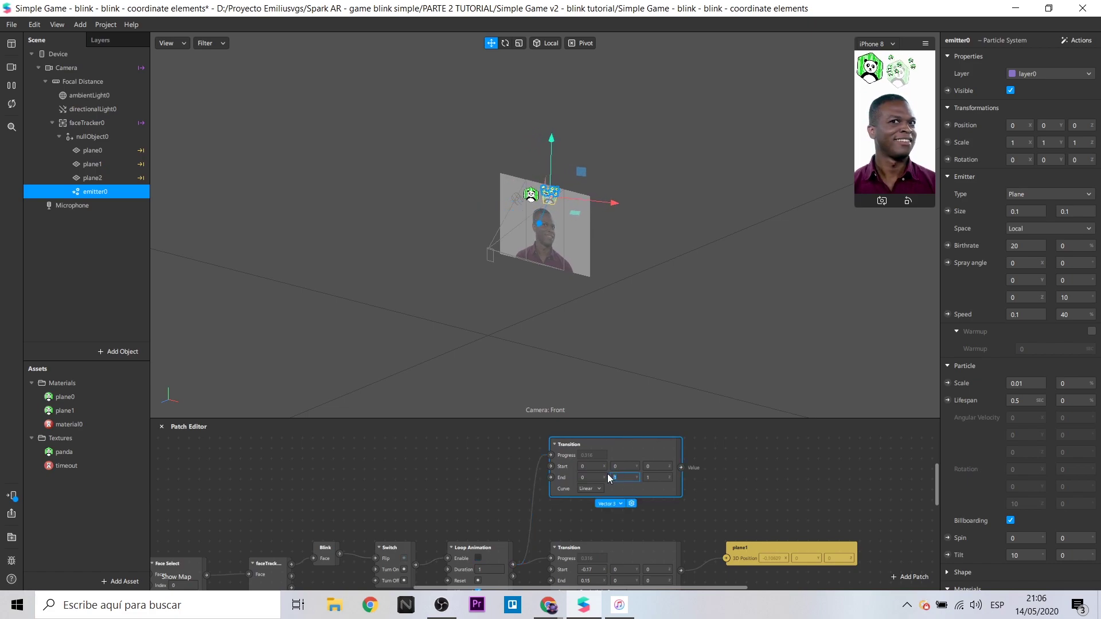
{"action": "key", "text": "Tab"}
{"action": "type", "text": "0"}
{"action": "left_click", "coordinate": [759, 482]}
{"action": "scroll", "coordinate": [745, 504], "scroll_direction": "down", "scroll_amount": 1}
{"action": "left_click_drag", "start_coordinate": [737, 539], "coordinate": [883, 538]}
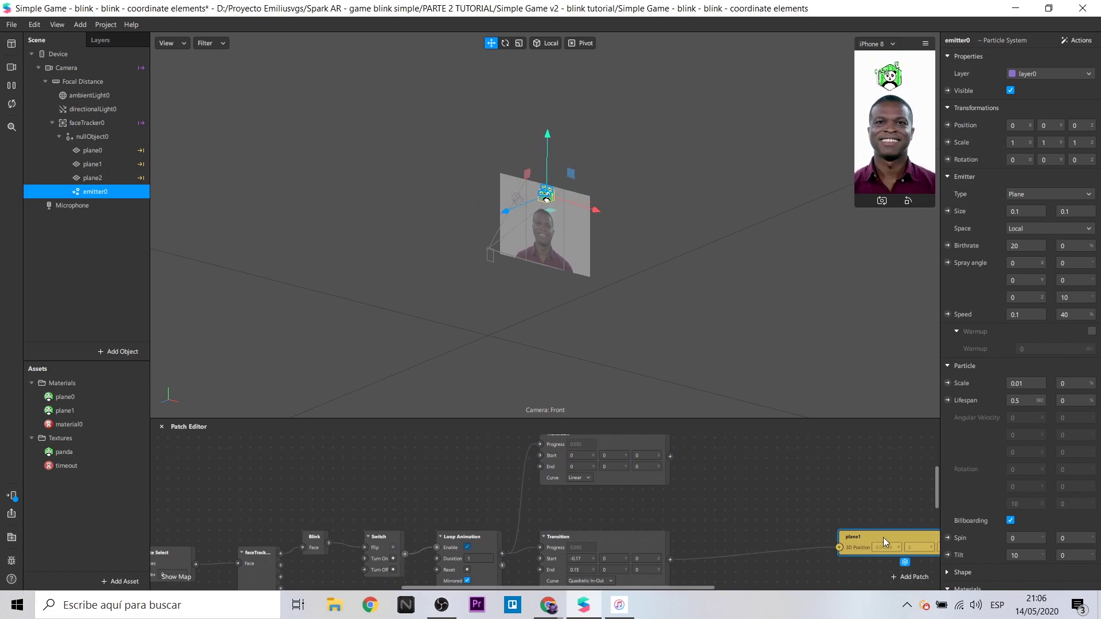
- Create a position patch for plane0 above plane1's patch and delete the connection between the lower Transition and plane1
{"action": "left_click", "coordinate": [101, 154]}
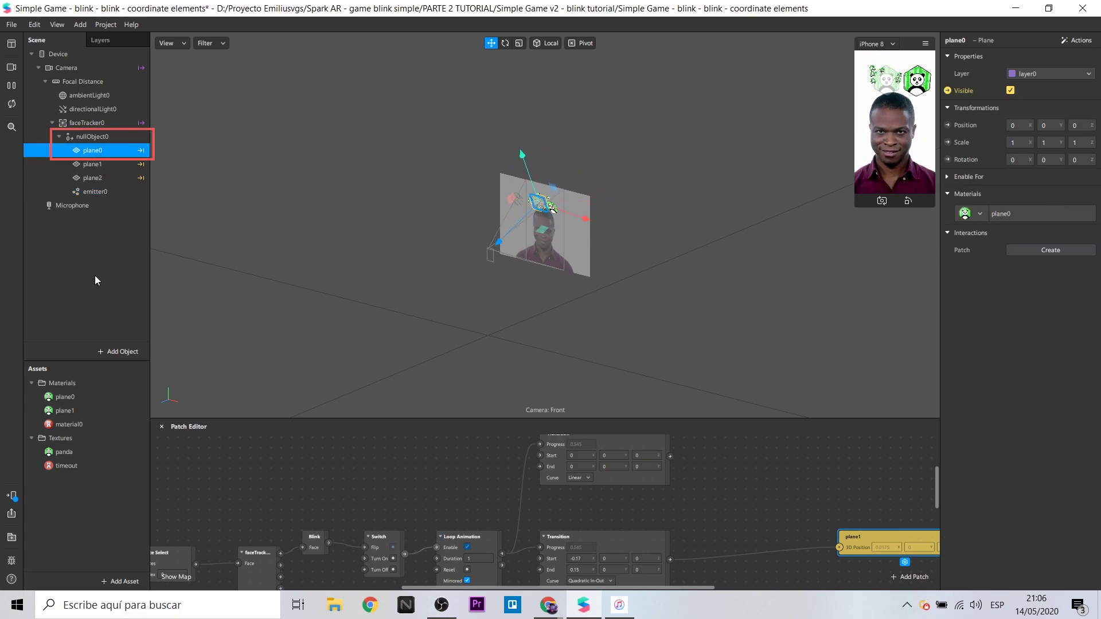
{"action": "left_click", "coordinate": [75, 397]}
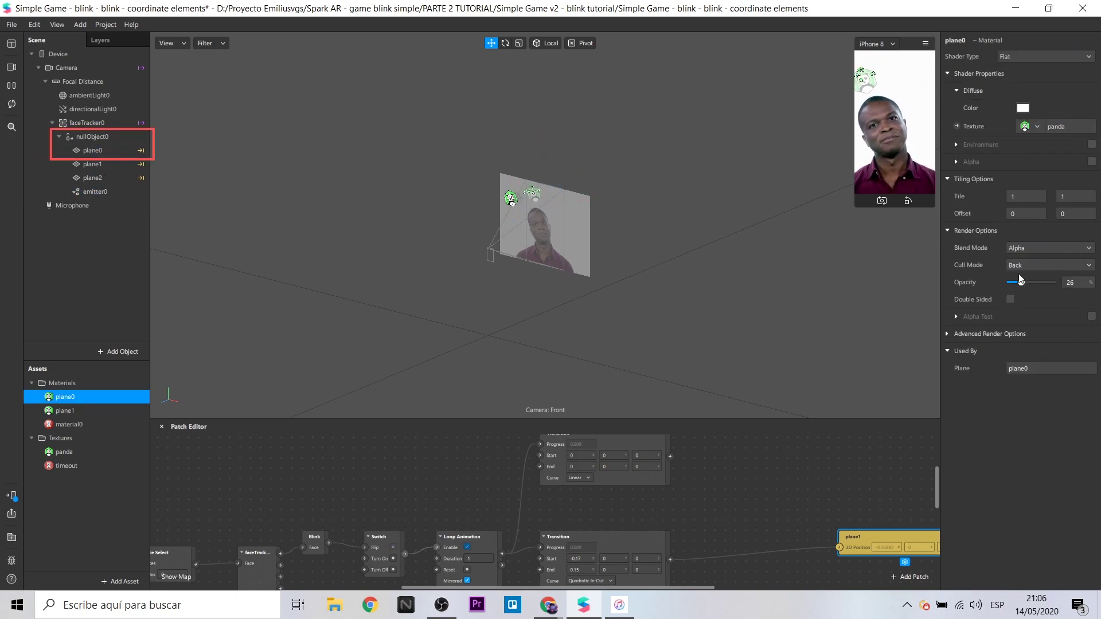
{"action": "left_click", "coordinate": [109, 153]}
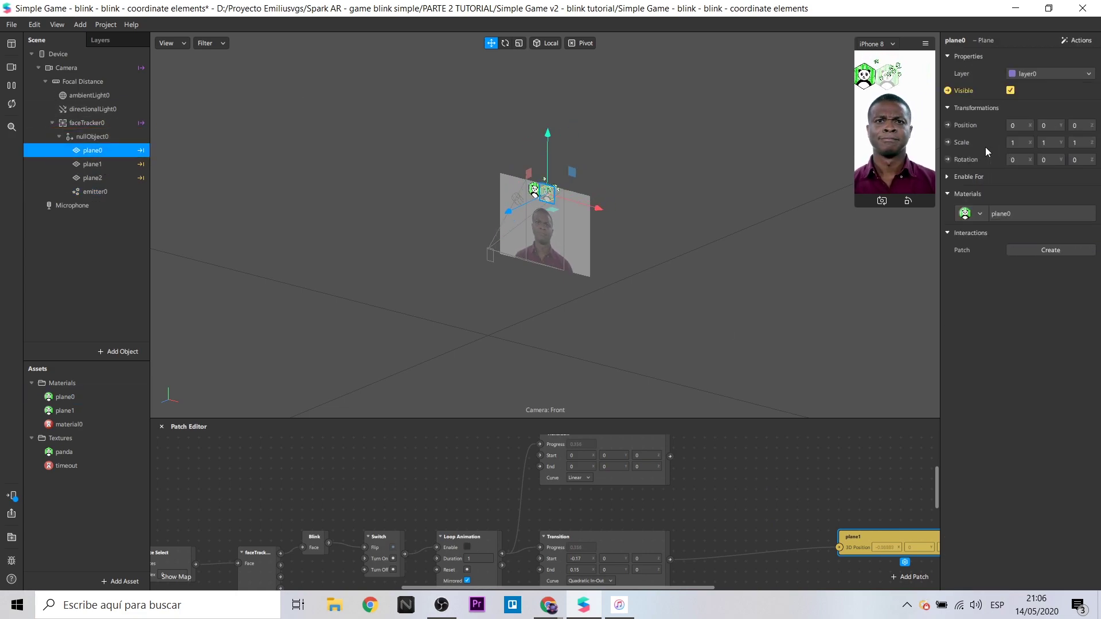
{"action": "left_click", "coordinate": [948, 125]}
{"action": "left_click_drag", "start_coordinate": [629, 507], "coordinate": [866, 451]}
{"action": "left_click", "coordinate": [802, 545]}
{"action": "key", "text": "Delete"}
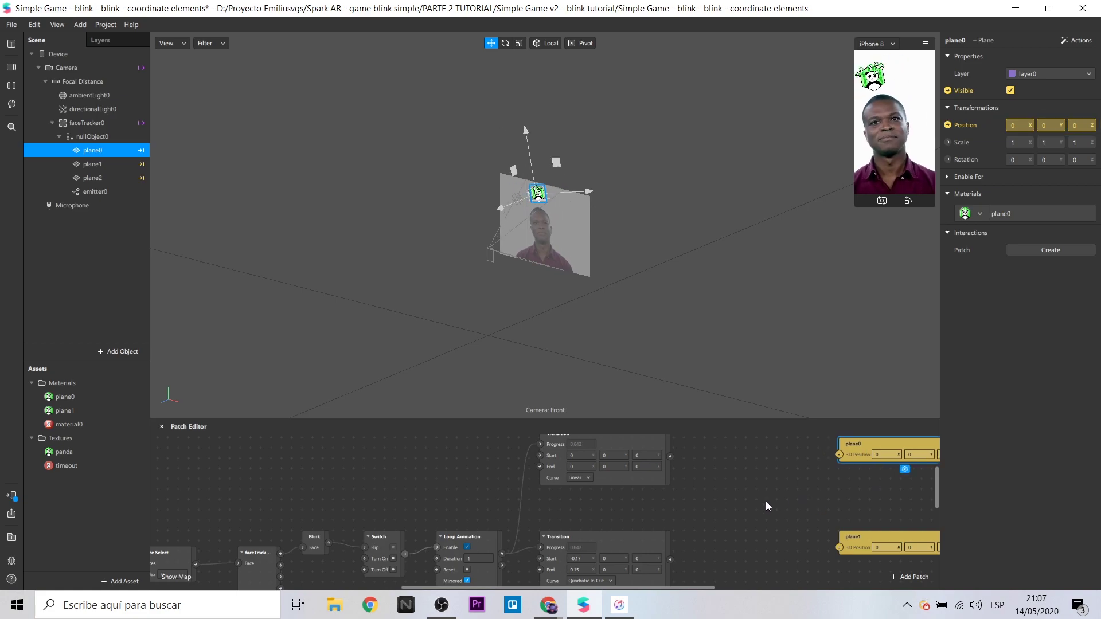
- Add an Unpack patch between the upper Transition patch and plane0's position patch
{"action": "double_click", "coordinate": [766, 506]}
{"action": "type", "text": "un"}
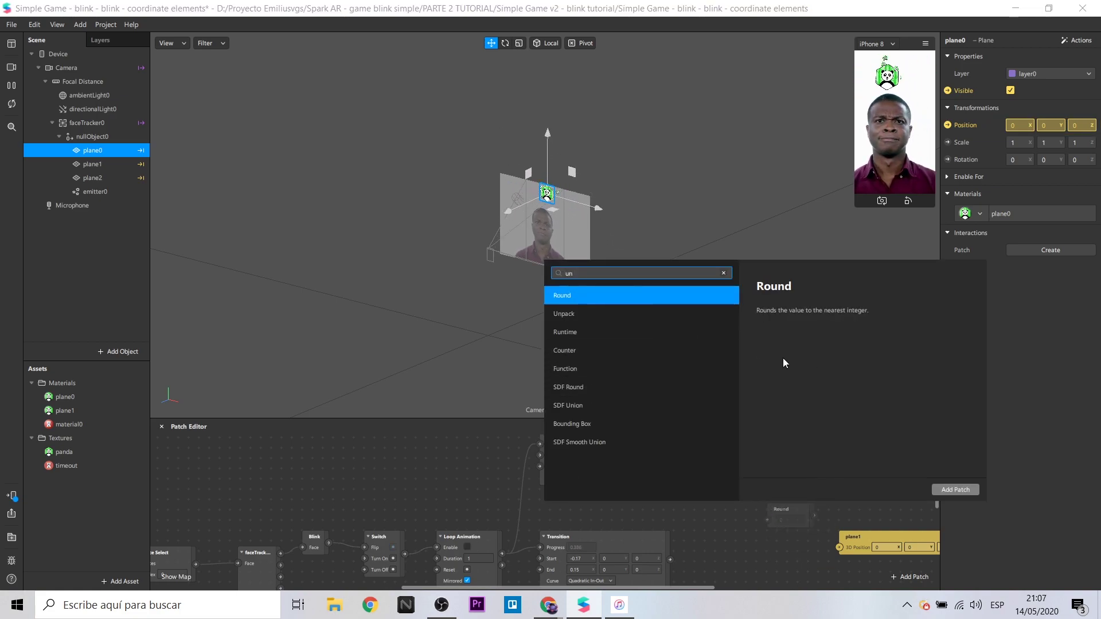
{"action": "left_click", "coordinate": [631, 313]}
{"action": "left_click", "coordinate": [956, 489]}
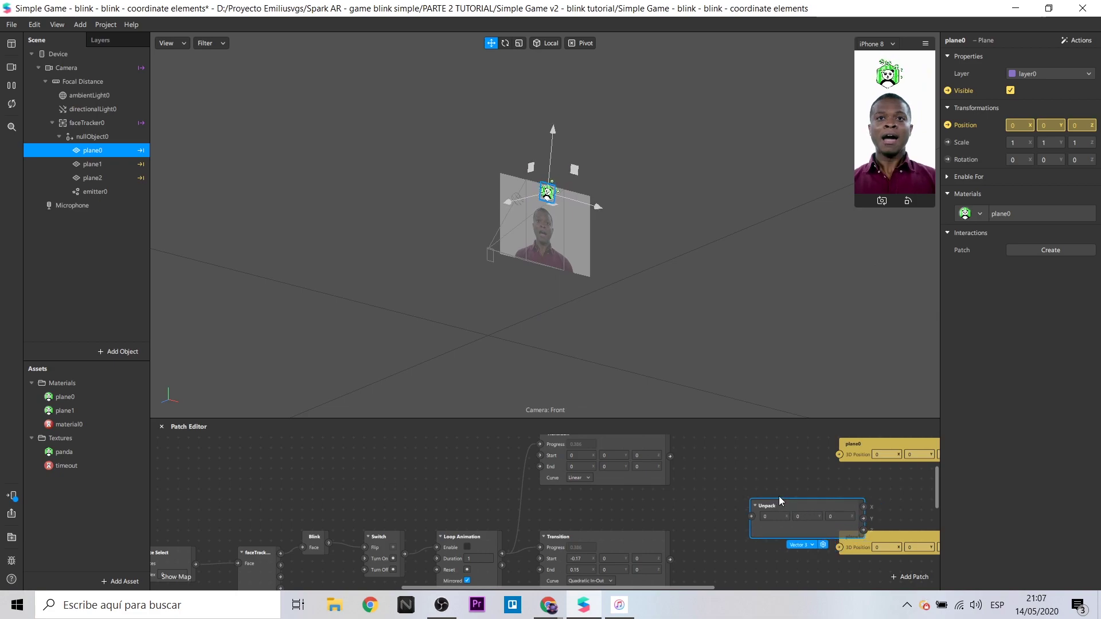
{"action": "scroll", "coordinate": [782, 524], "scroll_direction": "down", "scroll_amount": 3}
{"action": "left_click", "coordinate": [700, 494]}
- Add a Pack patch fed by Unpack's first and third outputs, and connect its output to plane0's 3D Position
{"action": "double_click", "coordinate": [814, 514]}
{"action": "type", "text": "p"}
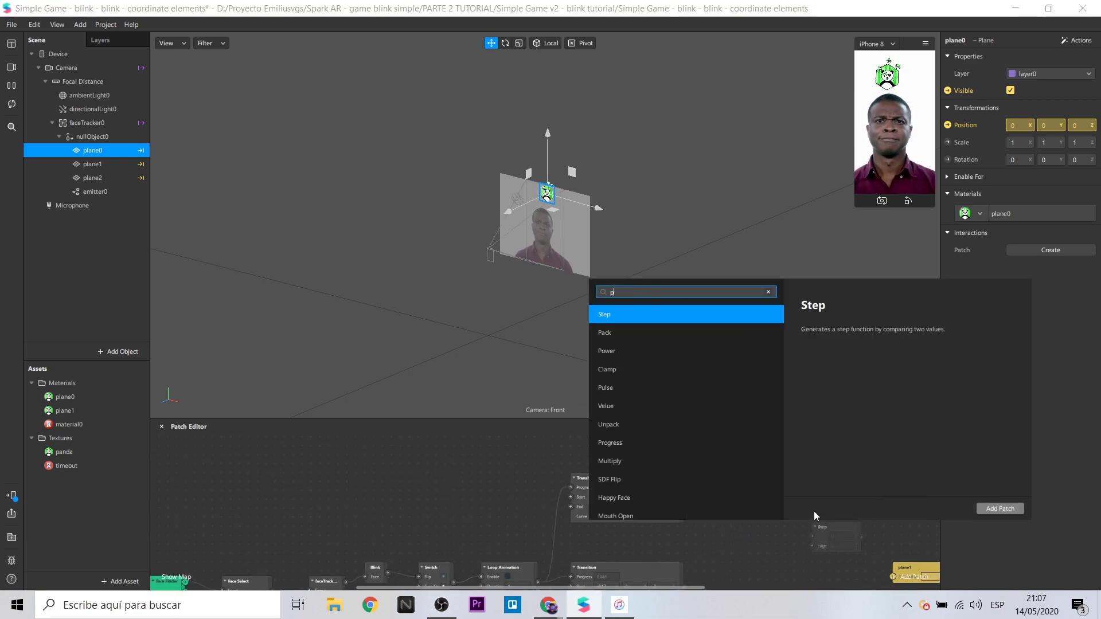
{"action": "type", "text": "ack"}
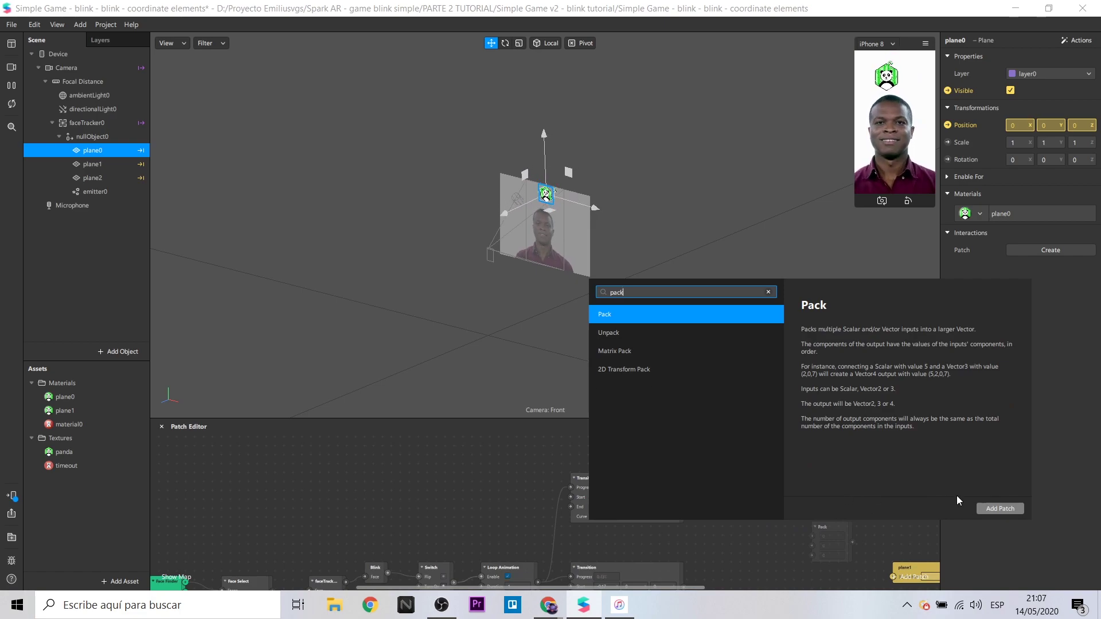
{"action": "left_click", "coordinate": [1000, 509]}
{"action": "mouse_move", "coordinate": [835, 526]}
{"action": "left_mouse_down"}
{"action": "mouse_move", "coordinate": [865, 456]}
{"action": "mouse_move", "coordinate": [838, 478]}
{"action": "left_mouse_up"}
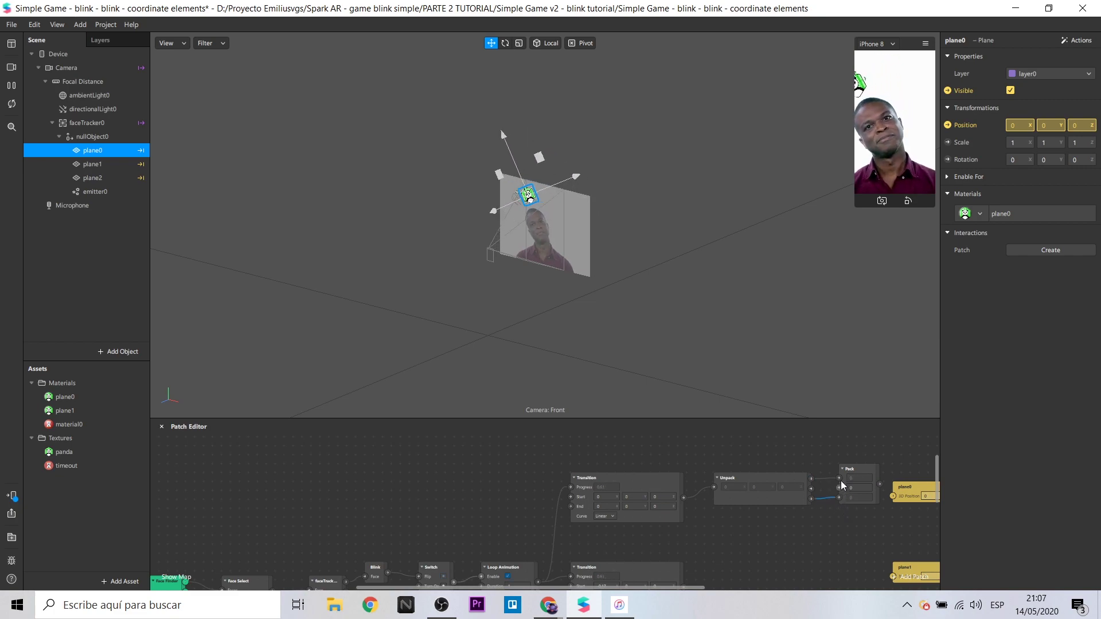
{"action": "scroll", "coordinate": [803, 564], "scroll_direction": "up", "scroll_amount": 1}
{"action": "left_click_drag", "start_coordinate": [698, 586], "coordinate": [793, 586]}
{"action": "left_click", "coordinate": [746, 467]}
{"action": "left_click_drag", "start_coordinate": [701, 478], "coordinate": [735, 471]}
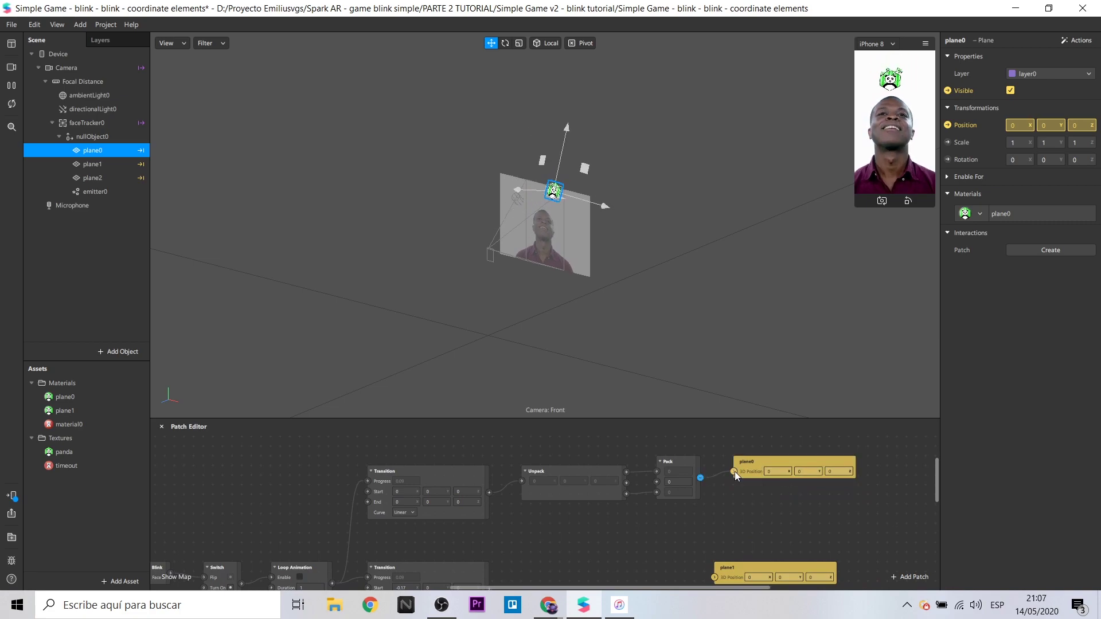
- Chain Unpack and Pack patches between the lower Transition and plane1's 3D Position
{"action": "scroll", "coordinate": [669, 538], "scroll_direction": "down", "scroll_amount": 2}
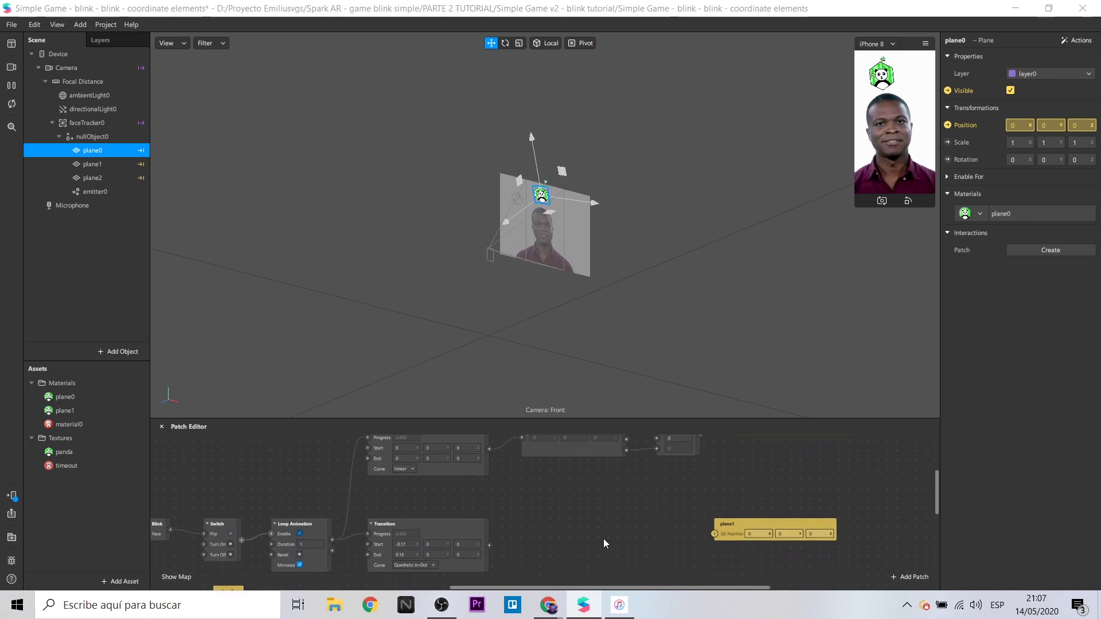
{"action": "double_click", "coordinate": [725, 515]}
{"action": "left_click_drag", "start_coordinate": [727, 523], "coordinate": [700, 506]}
{"action": "type", "text": "pack"}
{"action": "key", "text": "Return"}
{"action": "scroll", "coordinate": [780, 528], "scroll_direction": "up", "scroll_amount": 2}
{"action": "scroll", "coordinate": [780, 529], "scroll_direction": "down", "scroll_amount": 2}
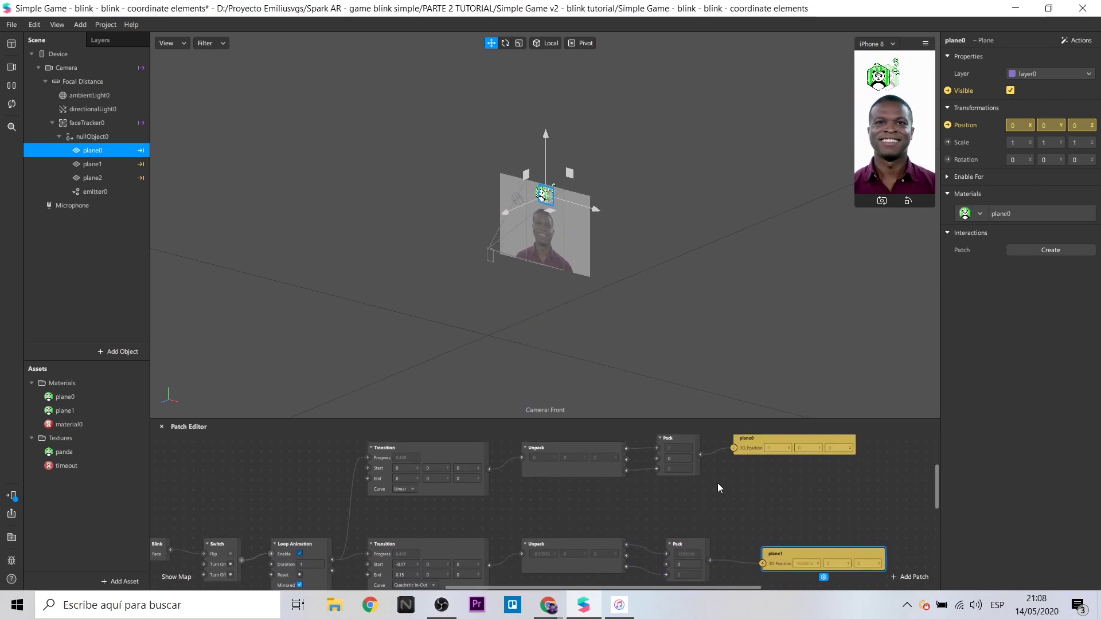
- Align plane0's position patch with plane1's and add an Equals patch above them
{"action": "scroll", "coordinate": [718, 483], "scroll_direction": "up", "scroll_amount": 1}
{"action": "left_click", "coordinate": [806, 506]}
{"action": "left_click_drag", "start_coordinate": [806, 506], "coordinate": [796, 523]}
{"action": "left_click", "coordinate": [733, 478]}
{"action": "double_click", "coordinate": [765, 471]}
{"action": "type", "text": "equ"}
{"action": "key", "text": "Return"}
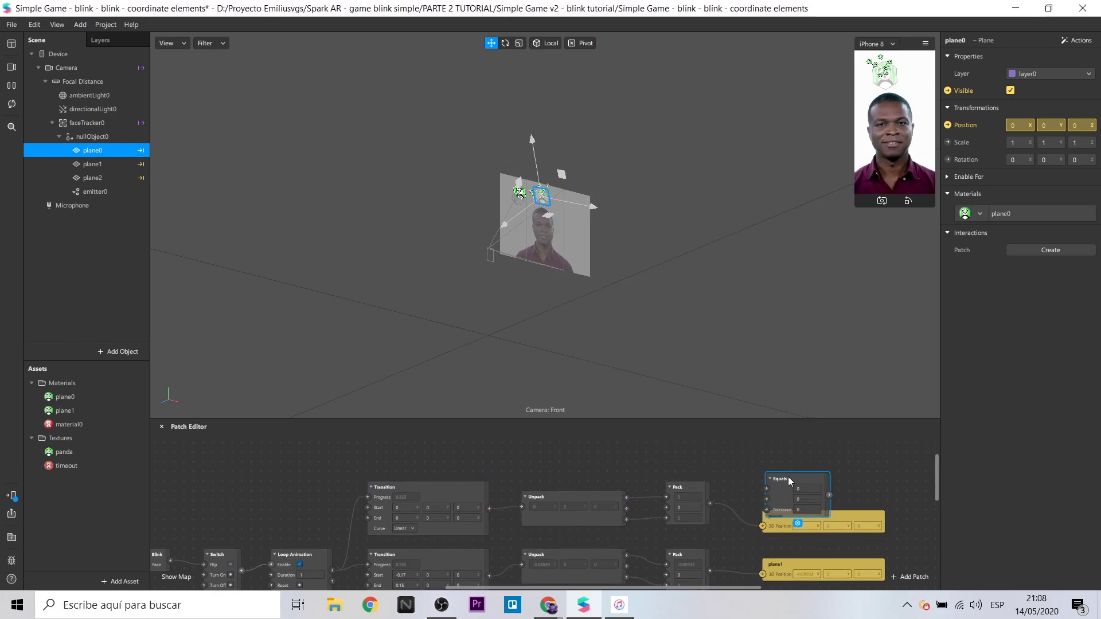
{"action": "left_click_drag", "start_coordinate": [790, 480], "coordinate": [776, 441]}
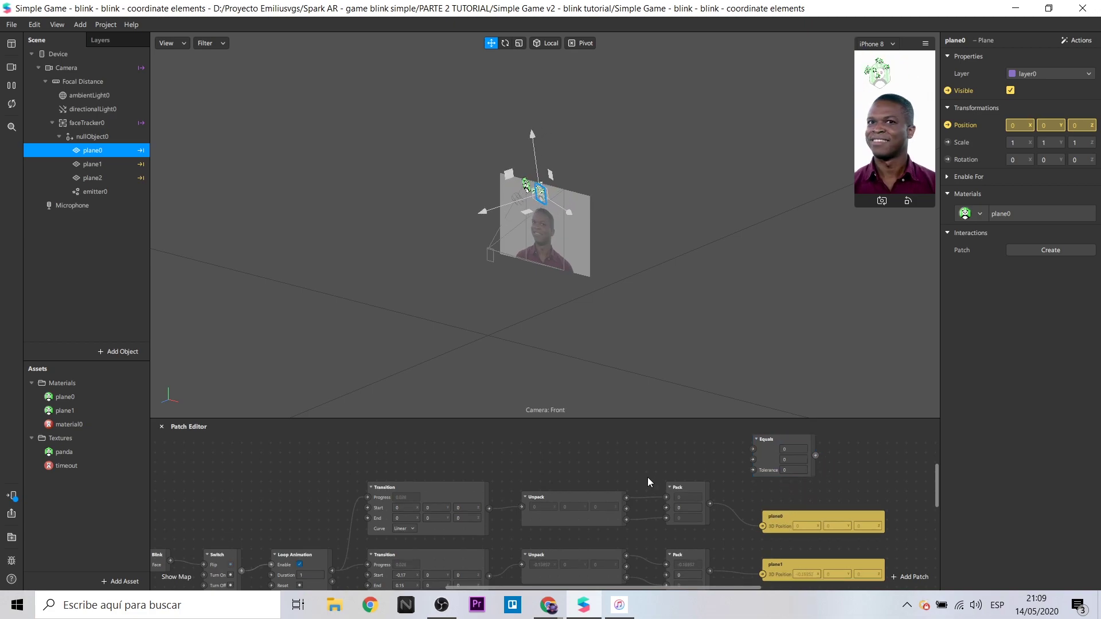
- Connect the first output of both Unpack patches to the Equals inputs and set its Tolerance to 0.009
{"action": "left_click_drag", "start_coordinate": [626, 498], "coordinate": [753, 460]}
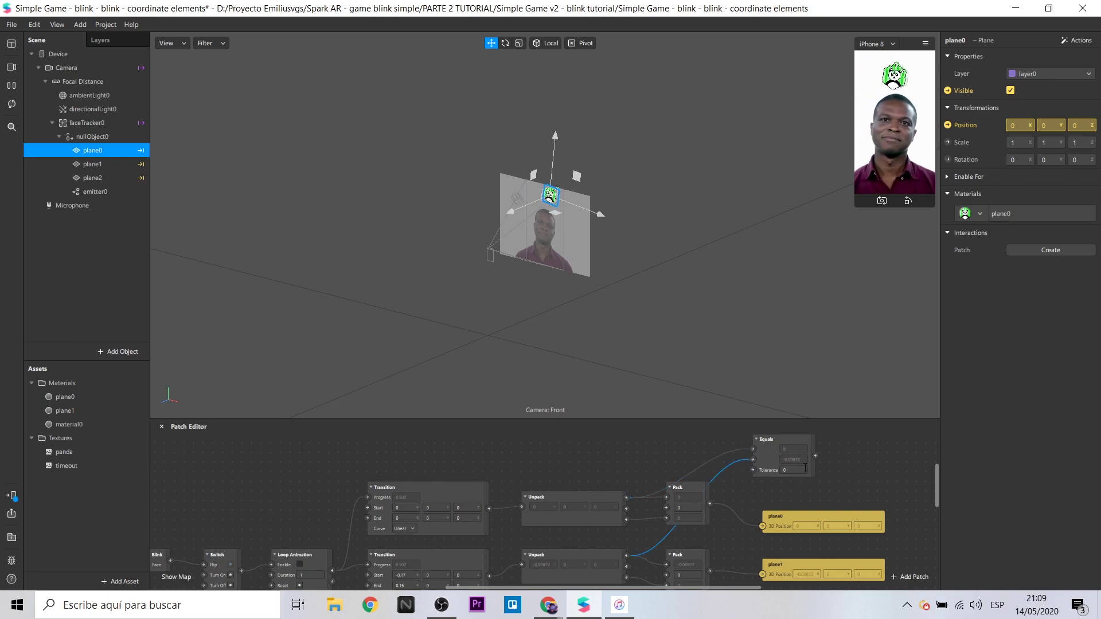
{"action": "left_click", "coordinate": [798, 470]}
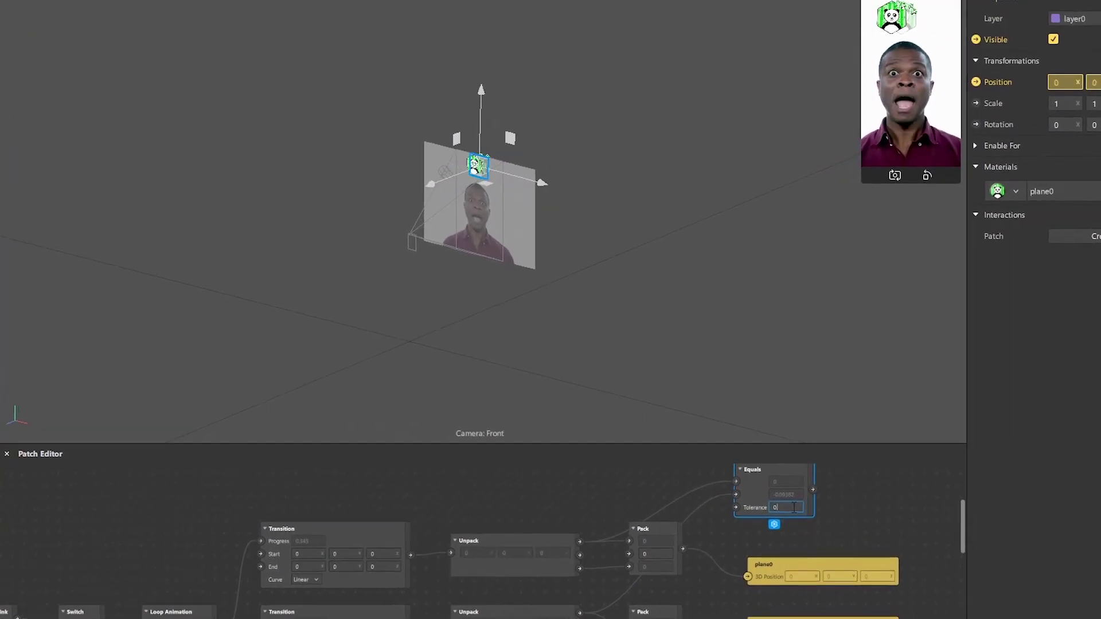
{"action": "type", "text": ".005"}
{"action": "key", "text": "Return"}
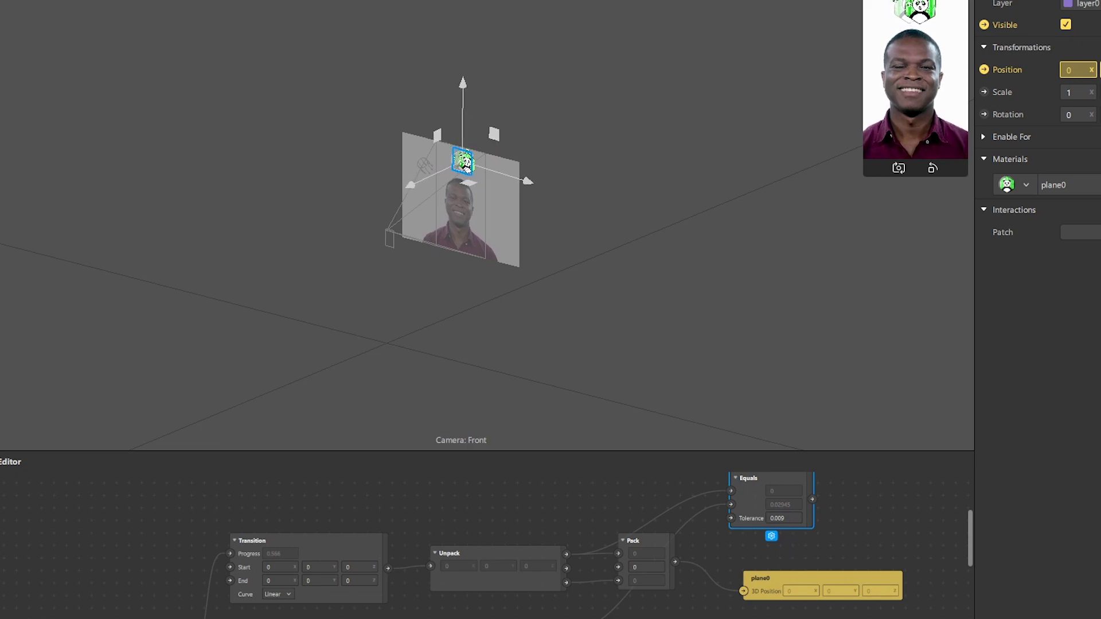
- Add a Not patch beside the Equals patch and place it closer to the Equals output
{"action": "scroll", "coordinate": [487, 544], "scroll_direction": "right", "scroll_amount": 2}
{"action": "scroll", "coordinate": [800, 575], "scroll_direction": "right", "scroll_amount": 4}
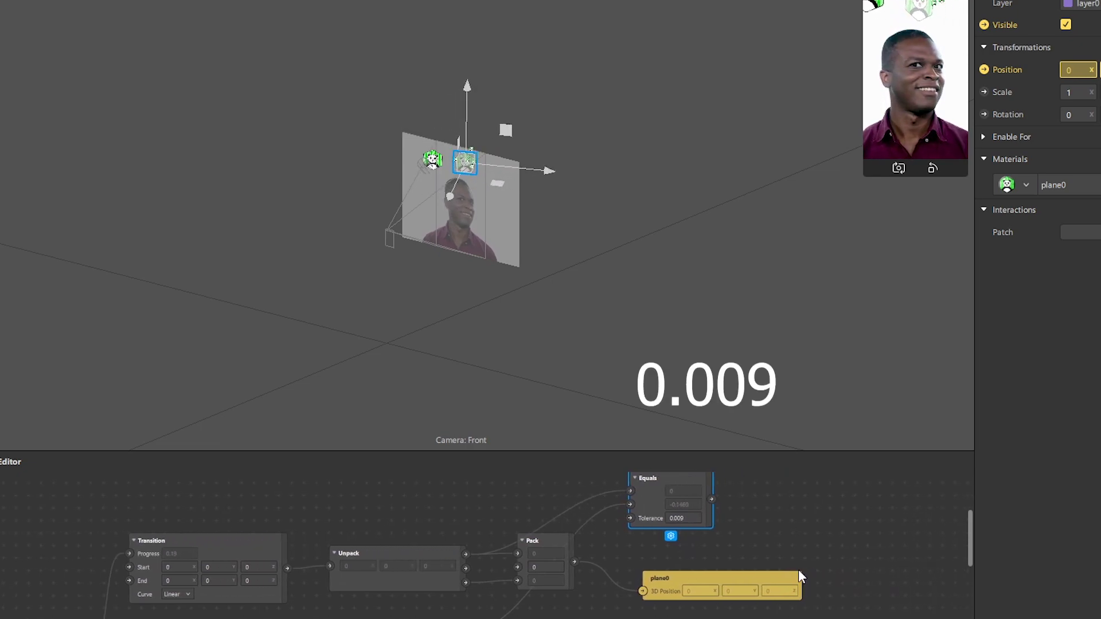
{"action": "scroll", "coordinate": [799, 571], "scroll_direction": "up", "scroll_amount": 2}
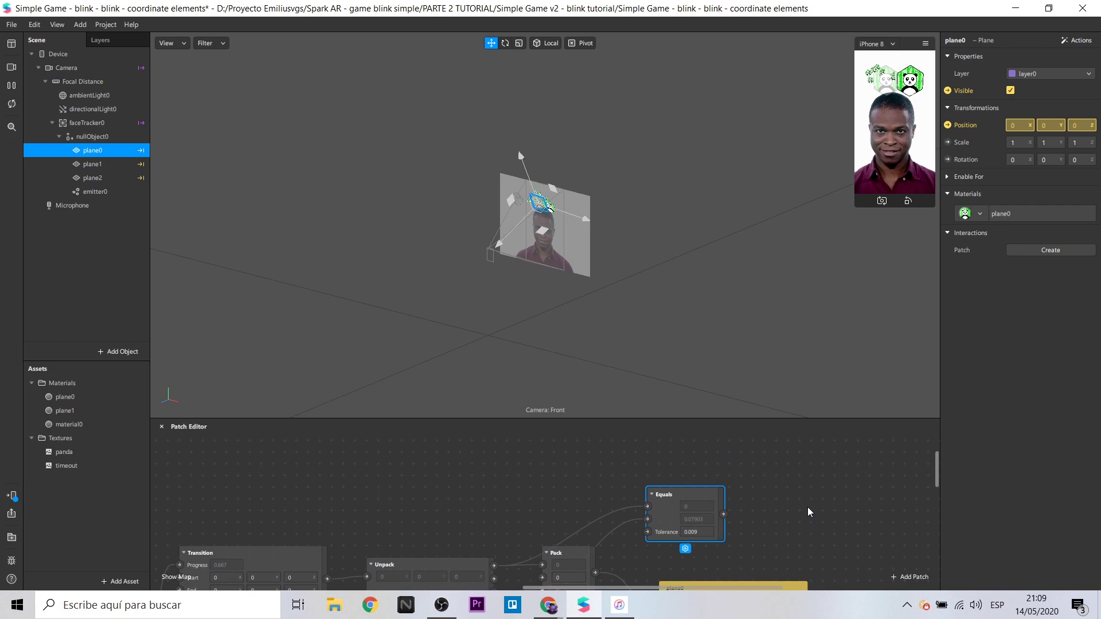
{"action": "double_click", "coordinate": [807, 507]}
{"action": "type", "text": "no"}
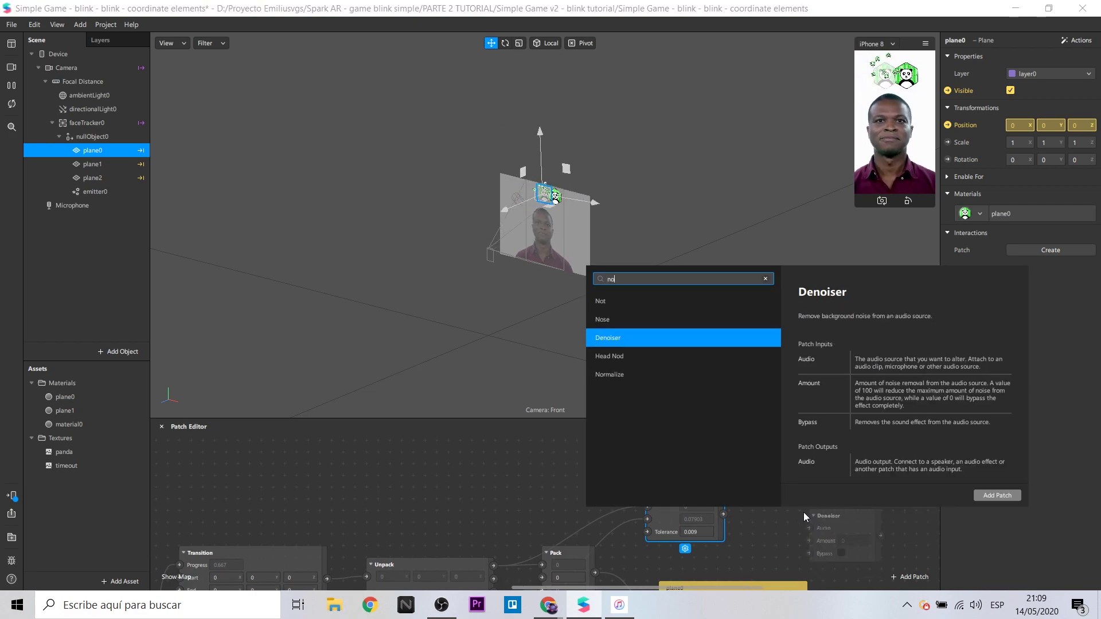
{"action": "key", "text": "Up"}
{"action": "key", "text": "Up"}
{"action": "key", "text": "Return"}
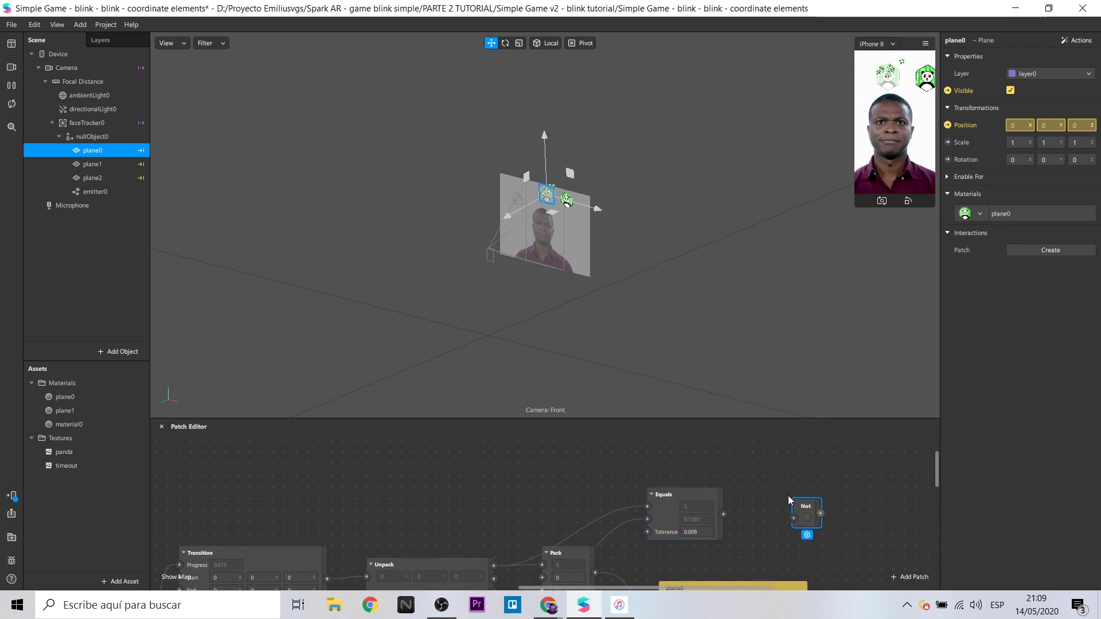
{"action": "left_click_drag", "start_coordinate": [821, 514], "coordinate": [776, 505]}
- Add an If Then Else patch and connect the Equals output through Not to its Condition
{"action": "double_click", "coordinate": [824, 491]}
{"action": "type", "text": "if"}
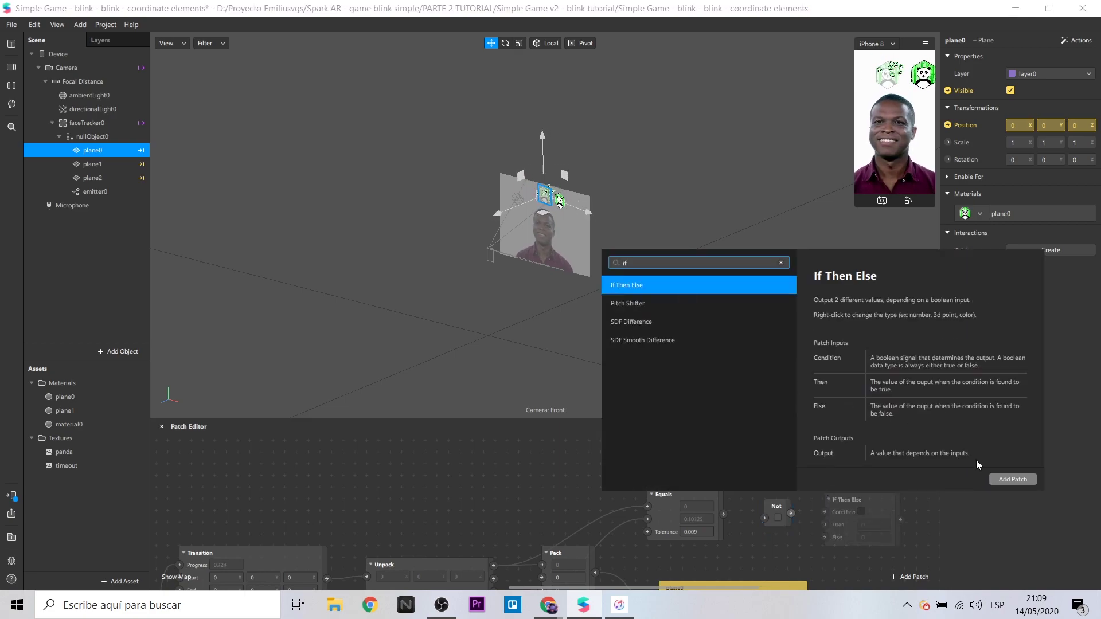
{"action": "left_click", "coordinate": [1013, 480]}
{"action": "left_click_drag", "start_coordinate": [724, 514], "coordinate": [824, 512]}
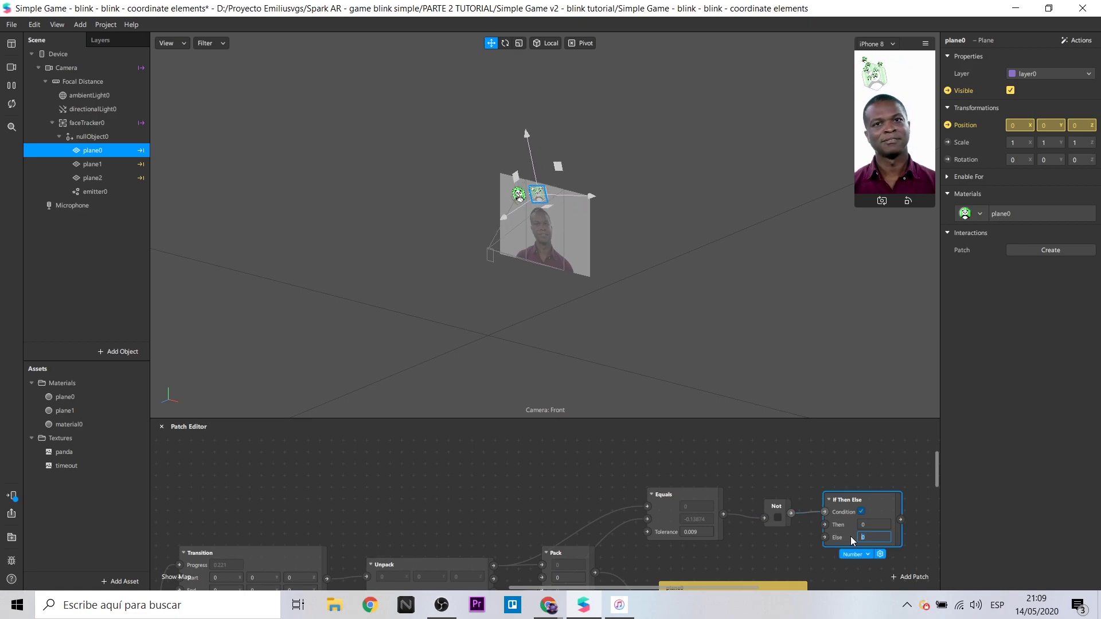
- Set the Else value of the If Then Else patch to 50
{"action": "type", "text": "50"}
{"action": "left_click", "coordinate": [814, 541]}
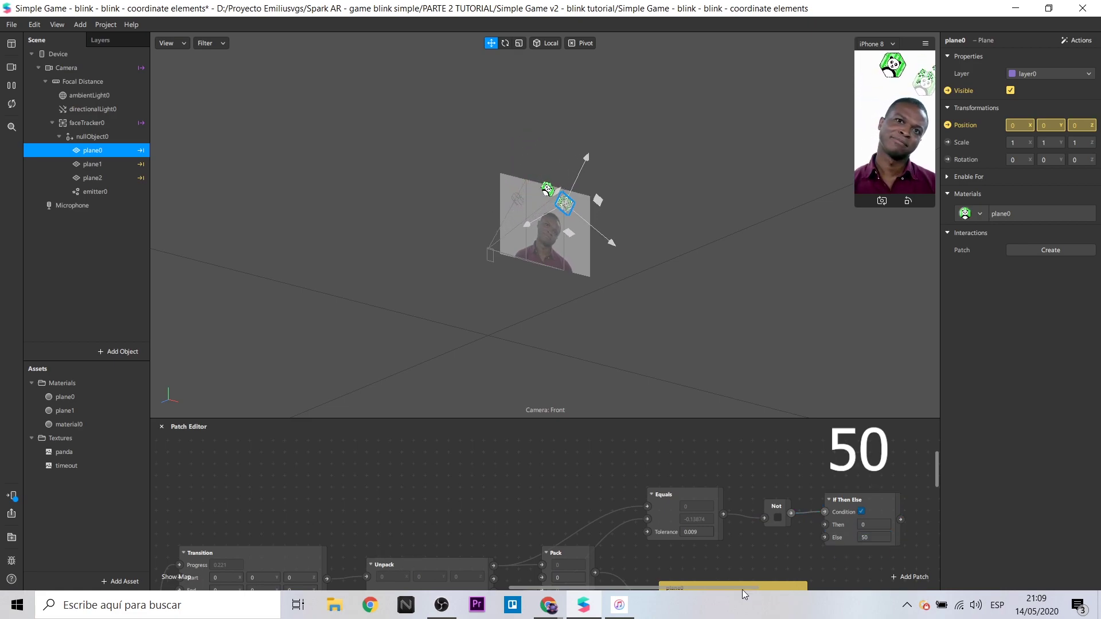
{"action": "left_click_drag", "start_coordinate": [666, 586], "coordinate": [760, 584]}
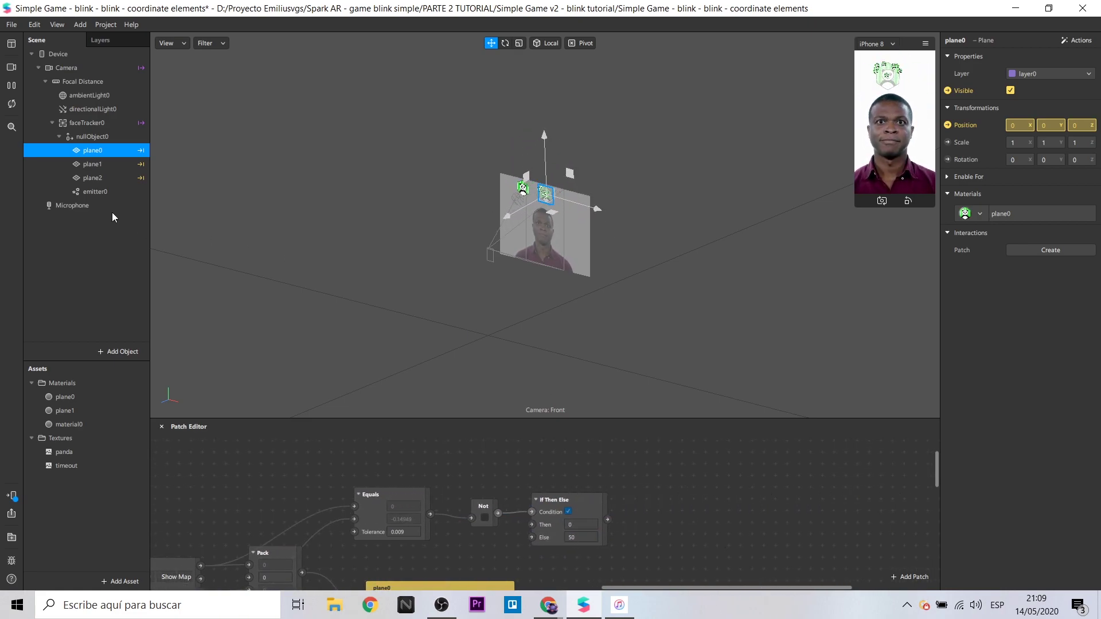
- Create a Birthrate patch for emitter0 and connect the If Then Else output to its Birthrate input
{"action": "left_click", "coordinate": [100, 194]}
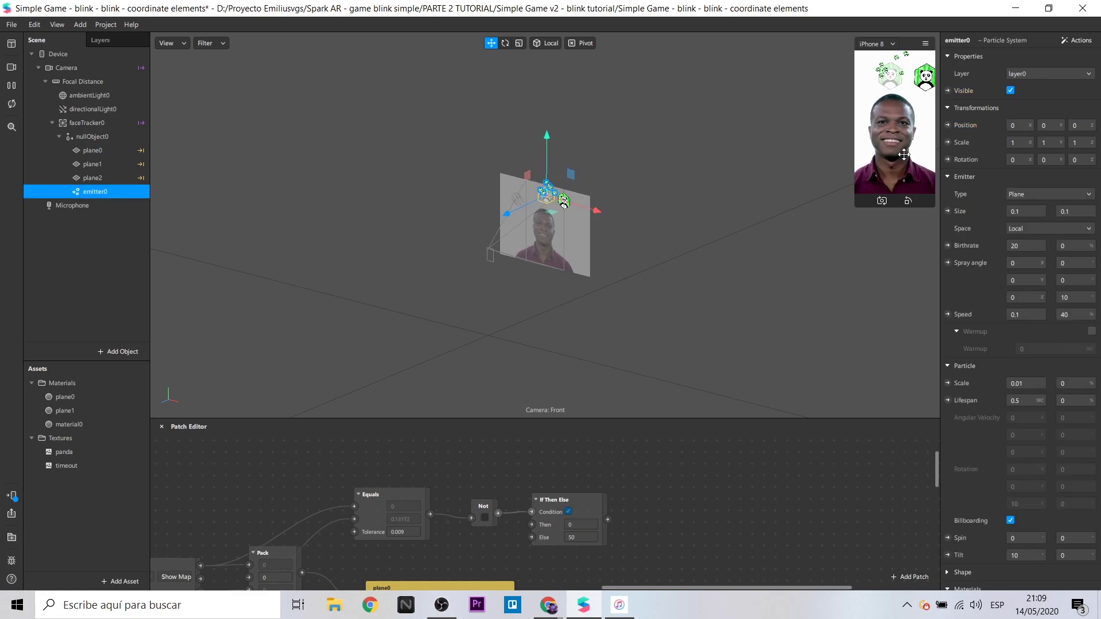
{"action": "left_click", "coordinate": [945, 251]}
{"action": "left_click_drag", "start_coordinate": [596, 525], "coordinate": [743, 495]}
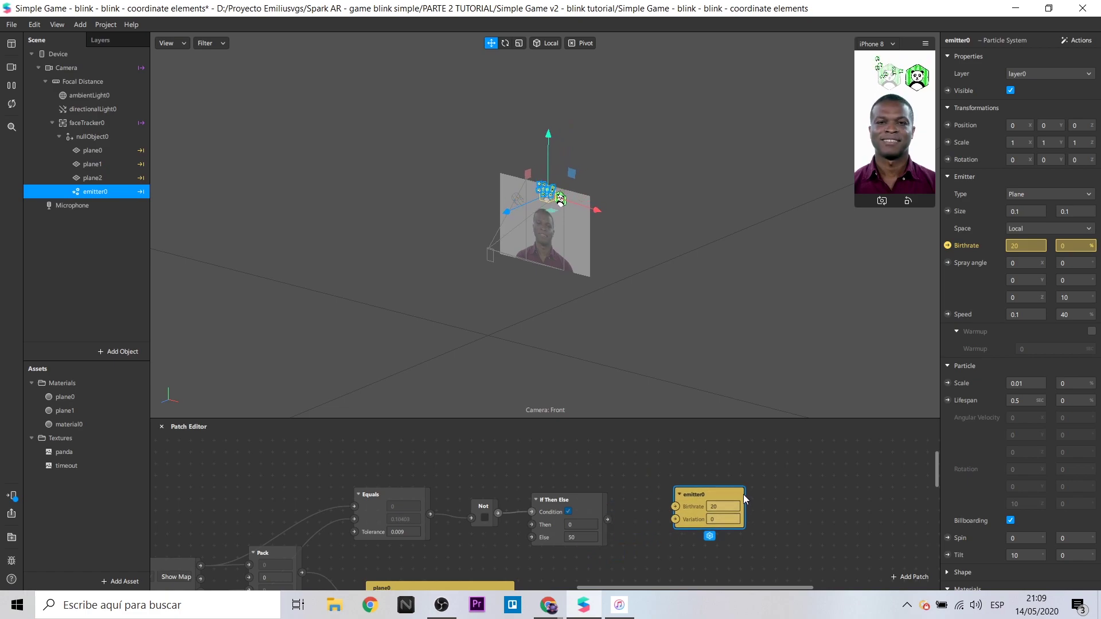
{"action": "left_click_drag", "start_coordinate": [607, 520], "coordinate": [670, 506]}
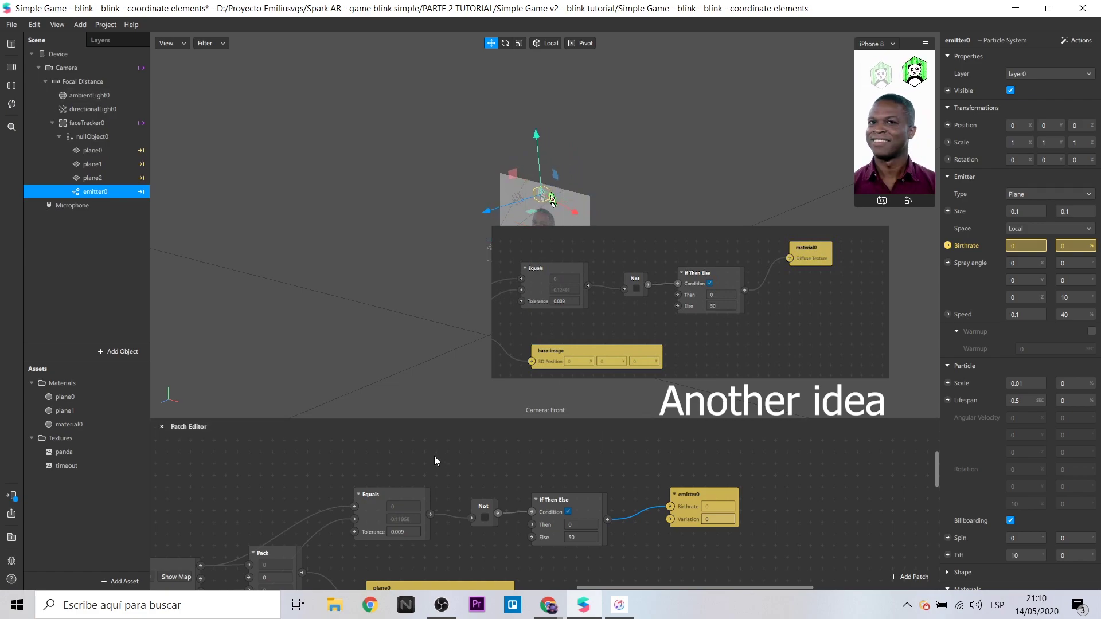
- Set the Duration of the Delay patch in the Camera chain to 10
{"action": "scroll", "coordinate": [434, 455], "scroll_direction": "down", "scroll_amount": 3}
{"action": "left_click_drag", "start_coordinate": [566, 585], "coordinate": [493, 571]}
{"action": "scroll", "coordinate": [496, 513], "scroll_direction": "down", "scroll_amount": 10}
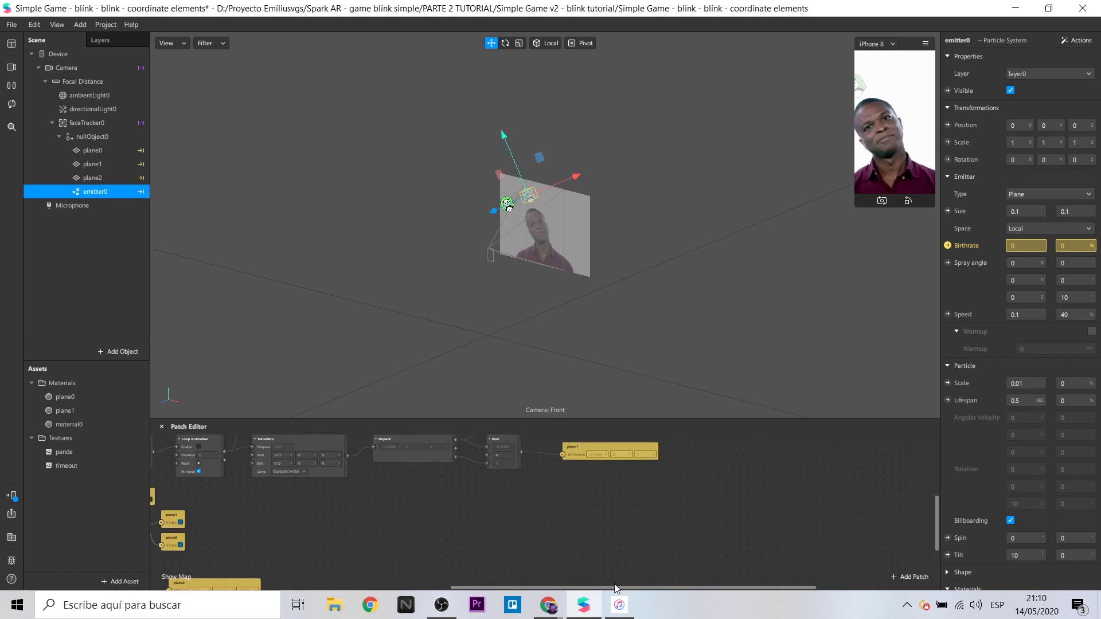
{"action": "scroll", "coordinate": [506, 525], "scroll_direction": "up", "scroll_amount": 2}
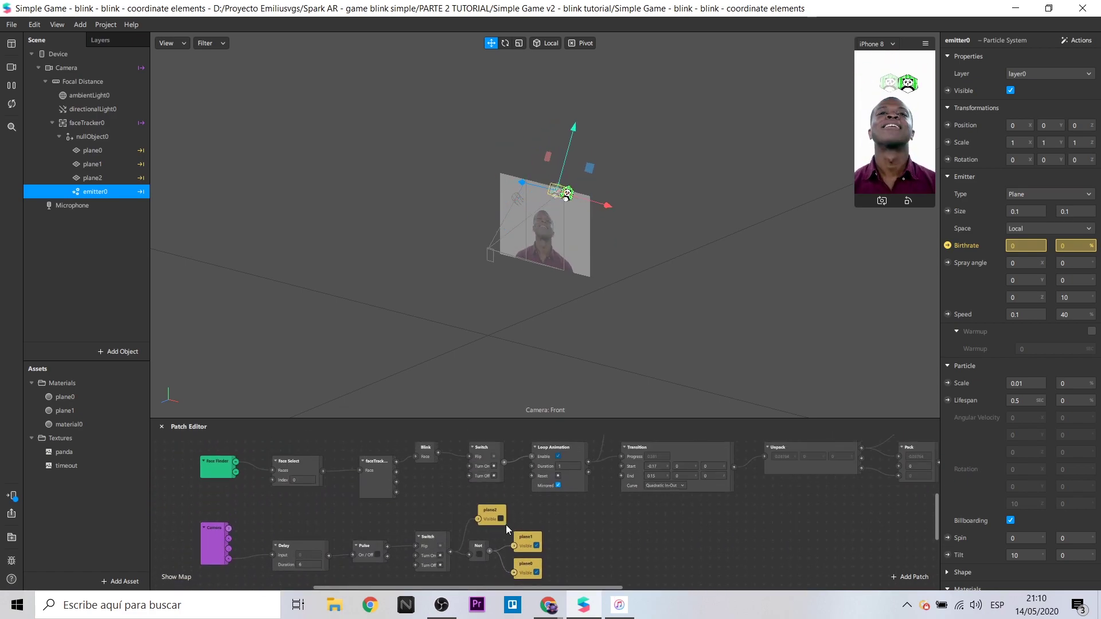
{"action": "left_click", "coordinate": [284, 546]}
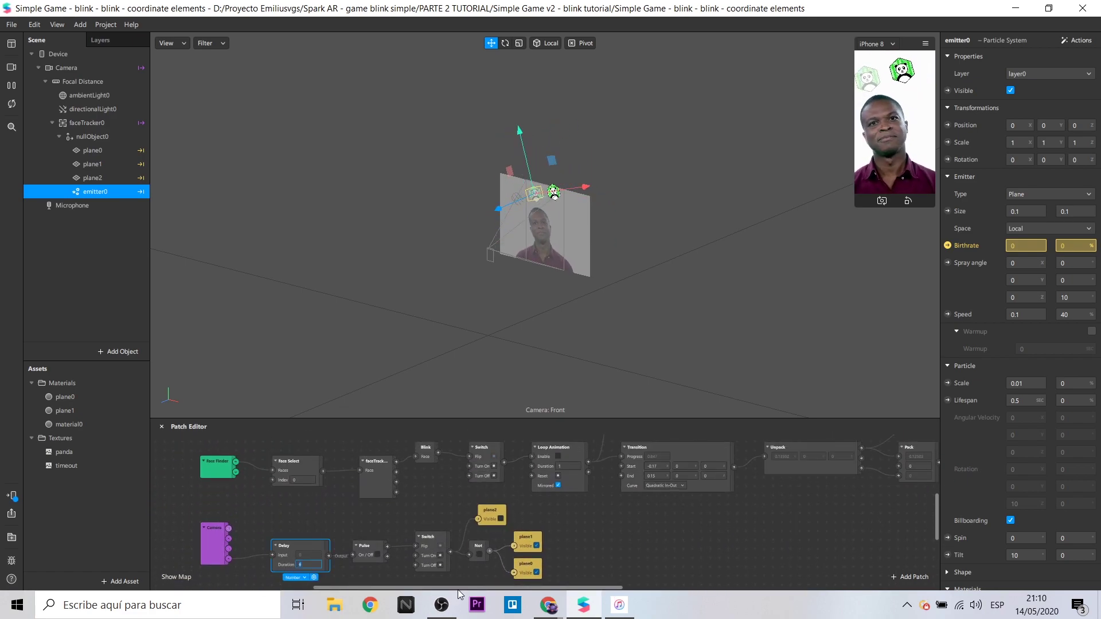
{"action": "type", "text": "10"}
{"action": "key", "text": "Return"}
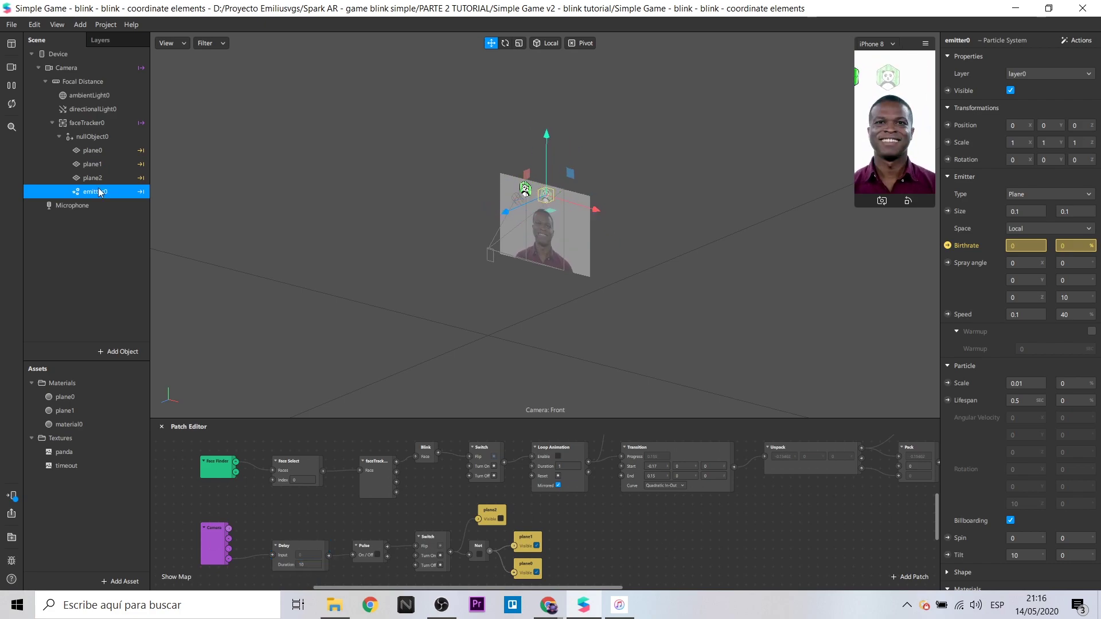
- Create a Visible patch for emitter0 and connect it to the output of the Not patch driving plane0 and plane1
{"action": "left_click", "coordinate": [93, 177]}
{"action": "left_click", "coordinate": [94, 191]}
{"action": "left_click", "coordinate": [948, 91]}
{"action": "left_click_drag", "start_coordinate": [524, 575], "coordinate": [524, 584]}
{"action": "left_click_drag", "start_coordinate": [523, 542], "coordinate": [544, 519]}
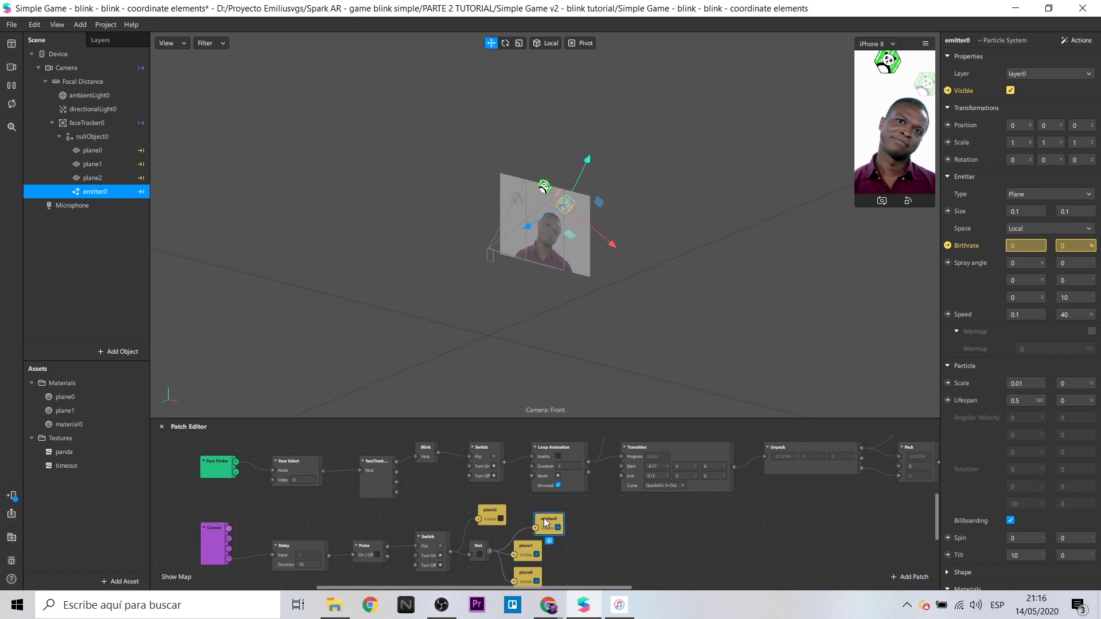
{"action": "left_click", "coordinate": [12, 496]}
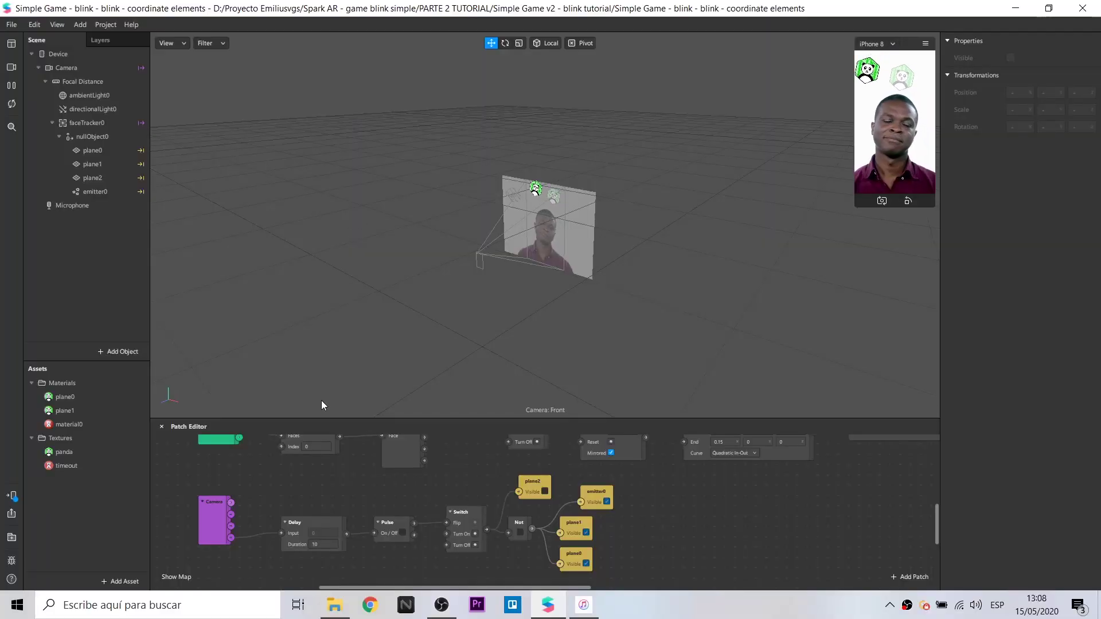
- Rename plane0, plane1, plane2 and emitter0 as base-image, image-game, time-out and win
{"action": "left_click", "coordinate": [102, 150]}
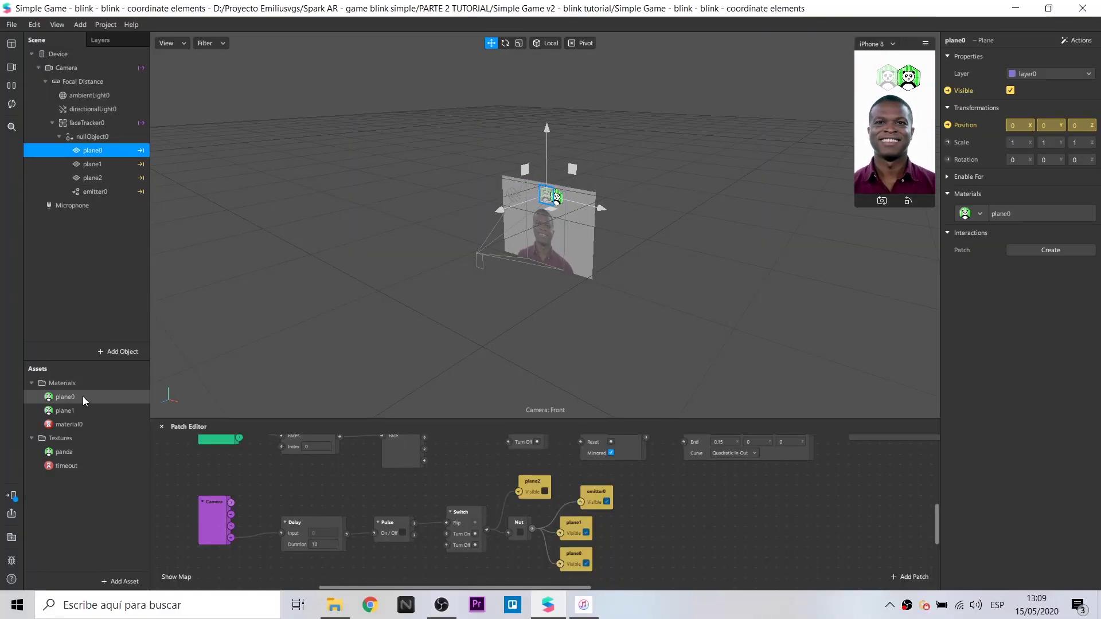
{"action": "left_click", "coordinate": [82, 397]}
{"action": "double_click", "coordinate": [98, 152]}
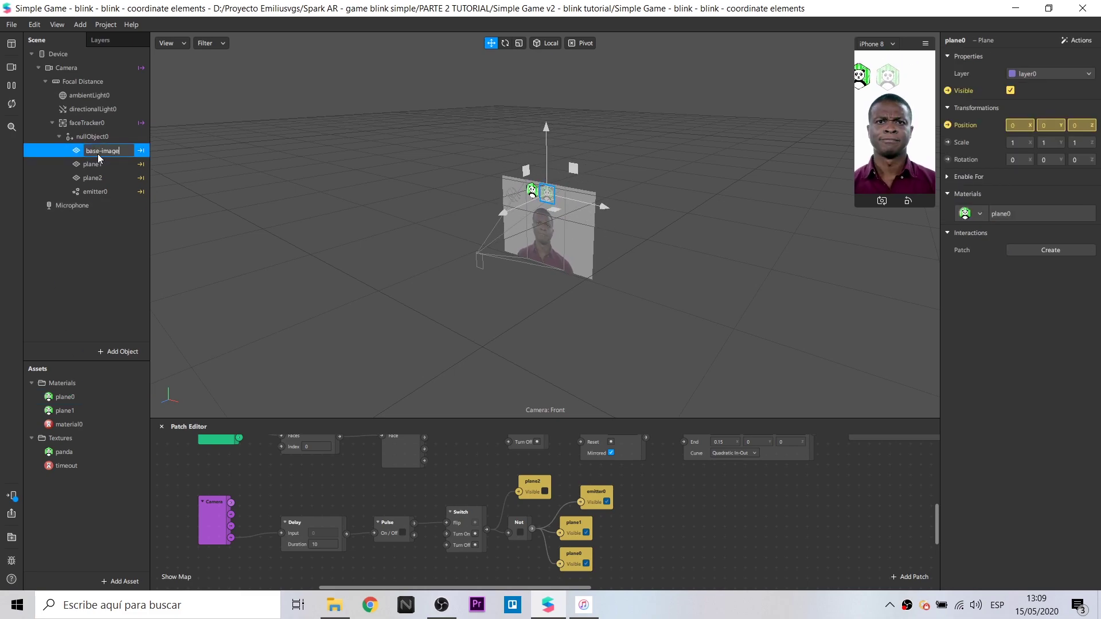
{"action": "type", "text": "base-image"}
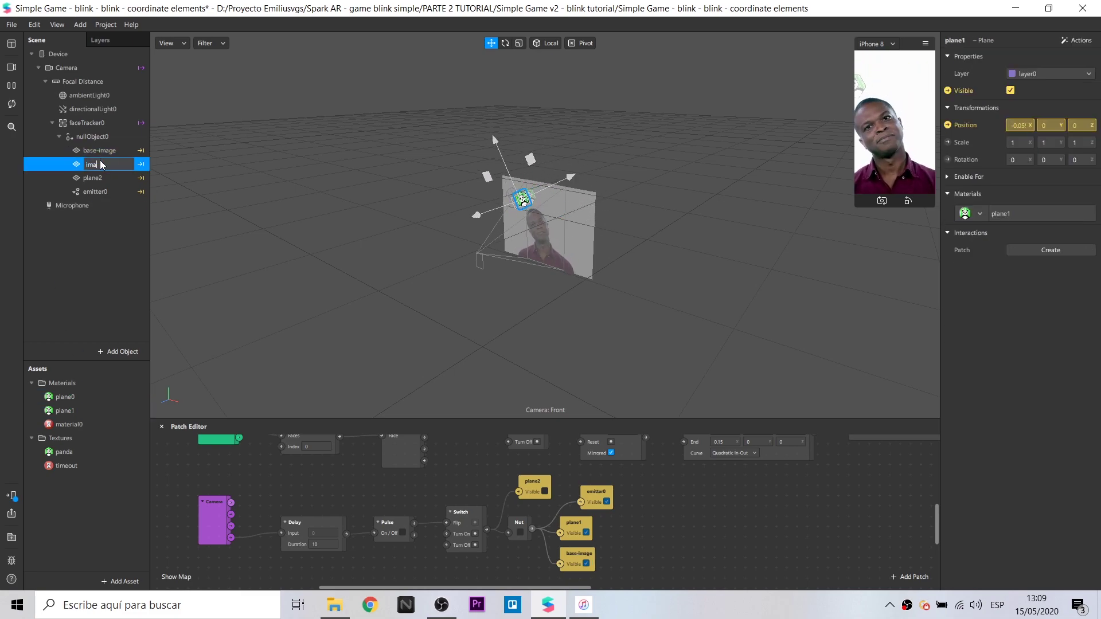
{"action": "left_click", "coordinate": [92, 177]}
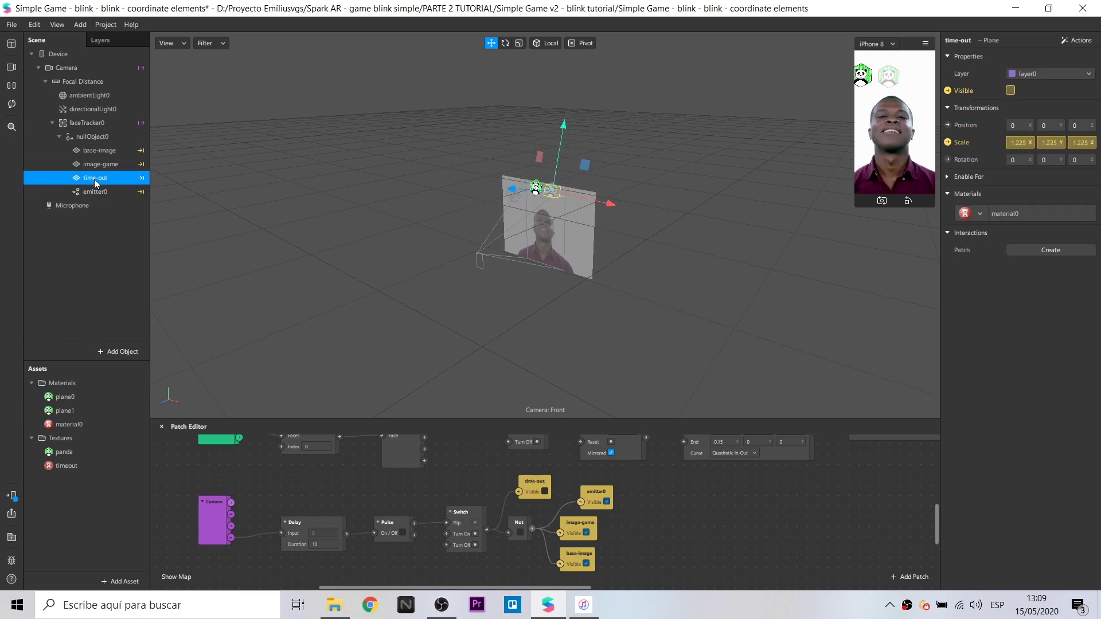
{"action": "left_click", "coordinate": [95, 192]}
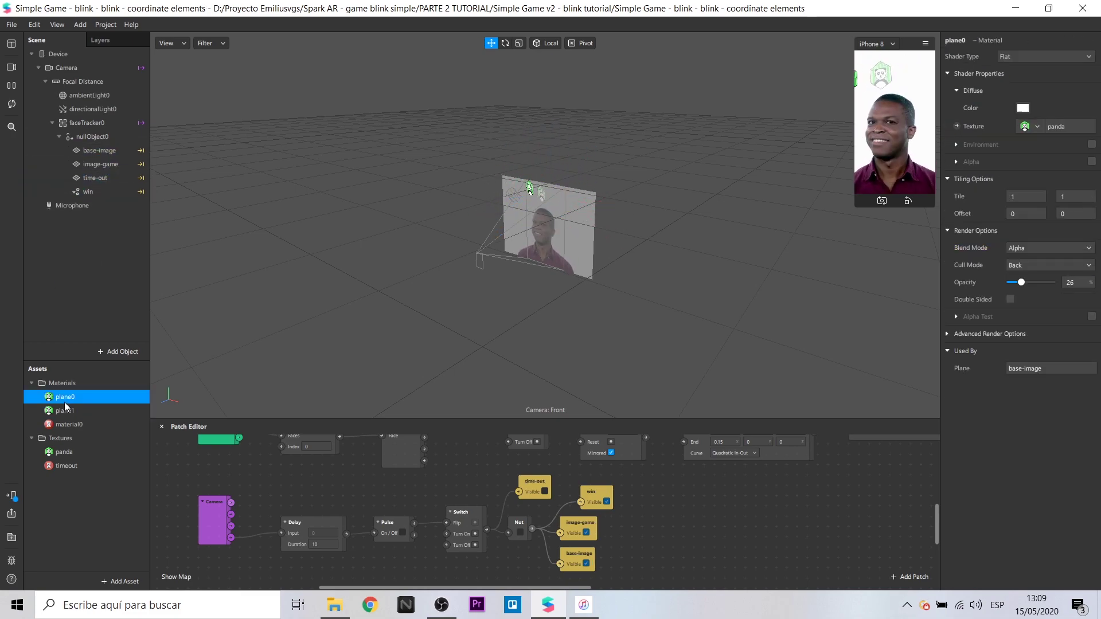
- Rename the three materials as base-image-mat, image-game-mat and time-out-mat
{"action": "left_click", "coordinate": [85, 409]}
{"action": "left_click", "coordinate": [106, 399]}
{"action": "left_click", "coordinate": [117, 426]}
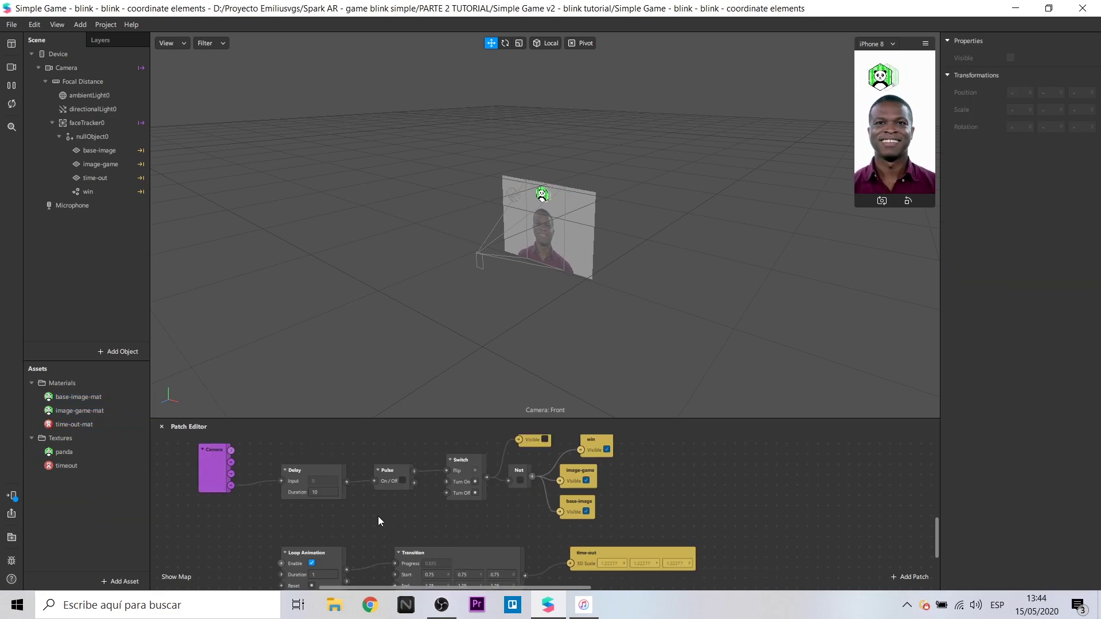
- Add a plane under faceTracker0 and name it start
{"action": "right_click", "coordinate": [80, 126]}
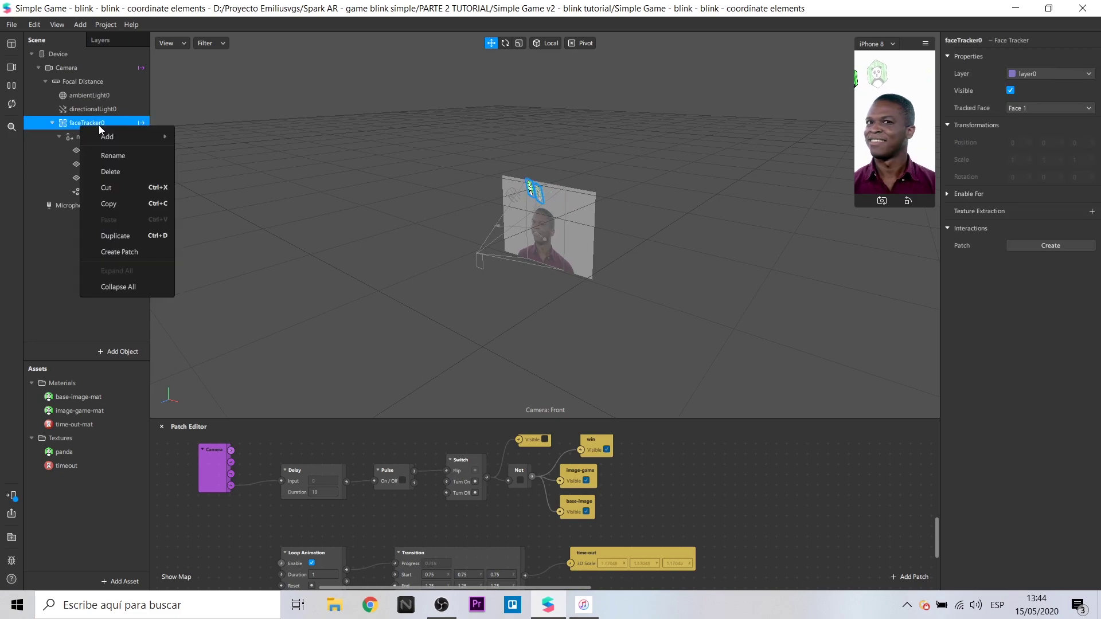
{"action": "mouse_move", "coordinate": [120, 137]}
{"action": "left_click", "coordinate": [221, 204]}
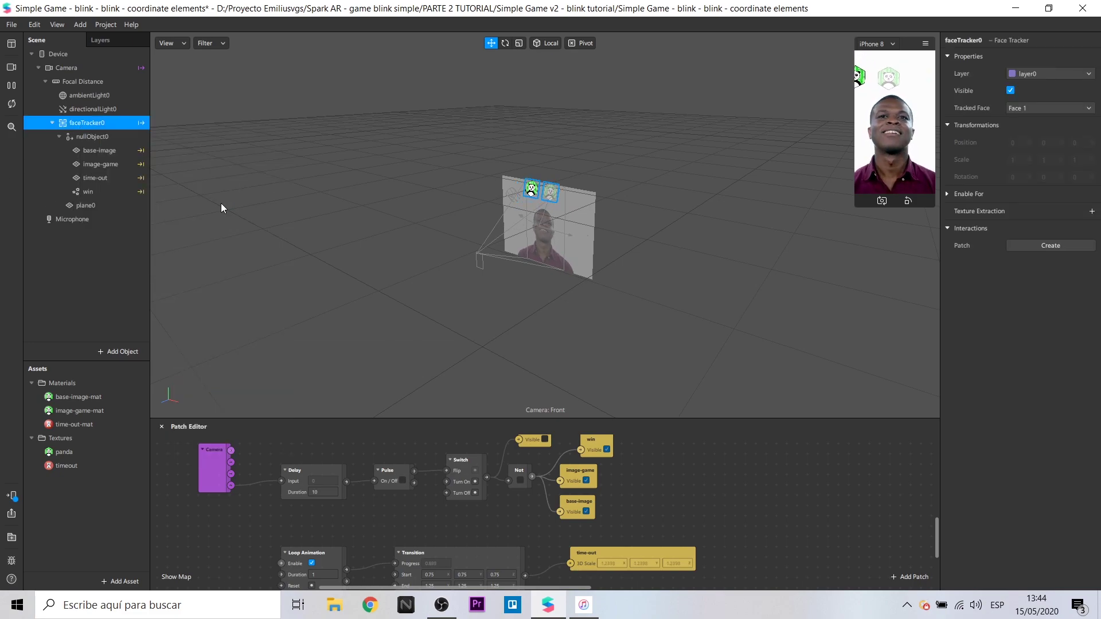
{"action": "double_click", "coordinate": [88, 208]}
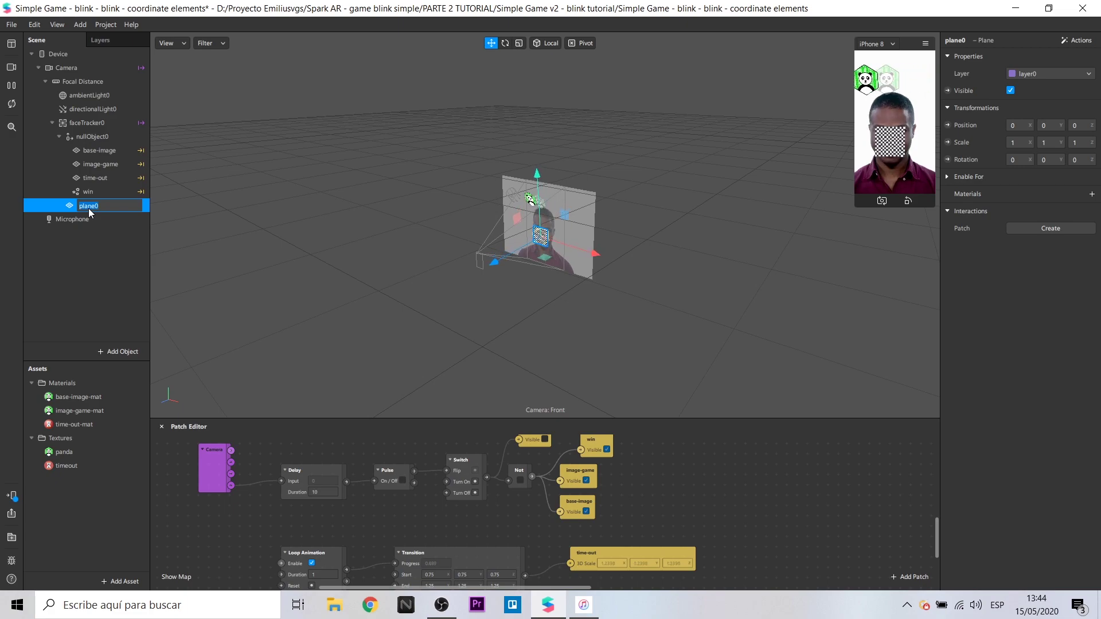
{"action": "key", "text": "Return"}
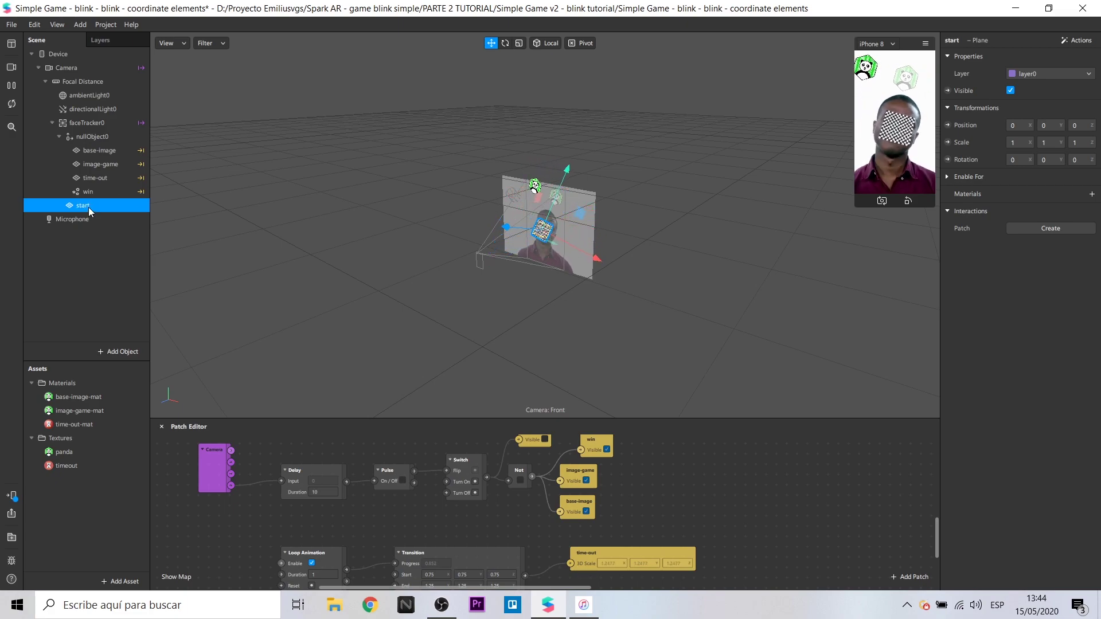
- Pause the preview video and raise the start plane above the head, to about 0.187 in Y
{"action": "left_click", "coordinate": [11, 87]}
{"action": "left_click_drag", "start_coordinate": [557, 172], "coordinate": [564, 138]}
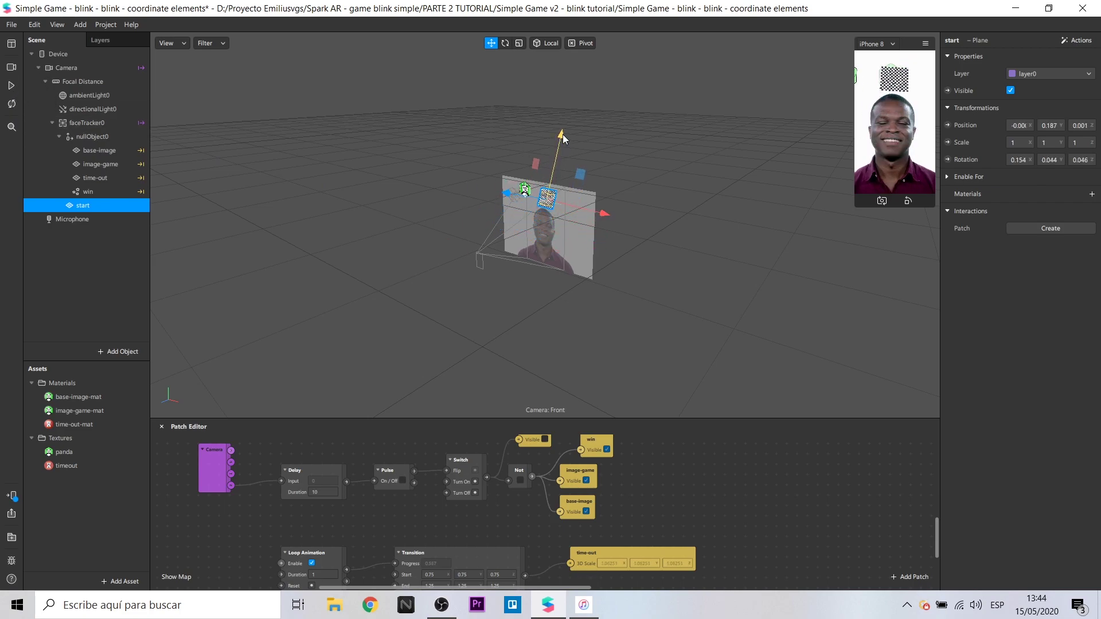
- Create a new material for the start plane and name it start
{"action": "left_click", "coordinate": [1092, 194]}
{"action": "left_click", "coordinate": [1067, 265]}
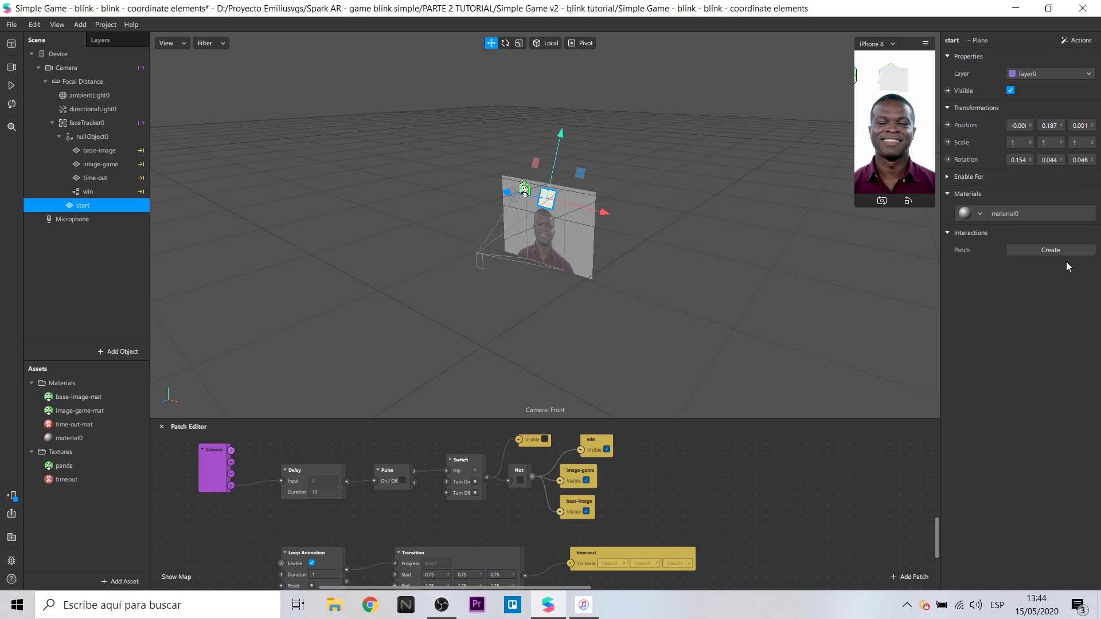
{"action": "double_click", "coordinate": [82, 437]}
{"action": "type", "text": "s"}
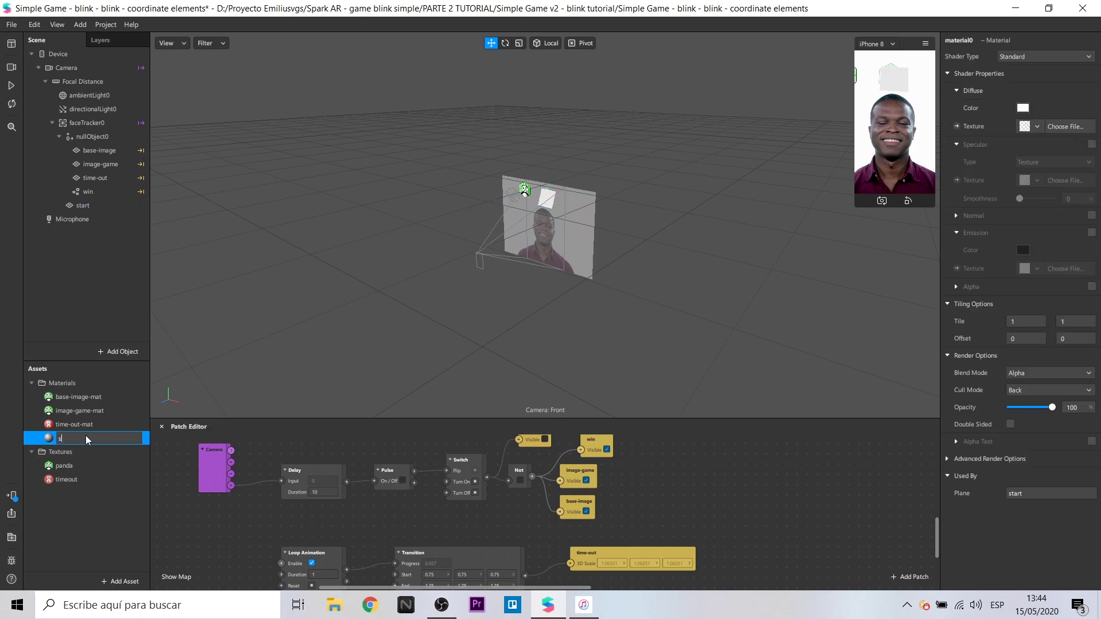
{"action": "type", "text": "tart"}
{"action": "key", "text": "Return"}
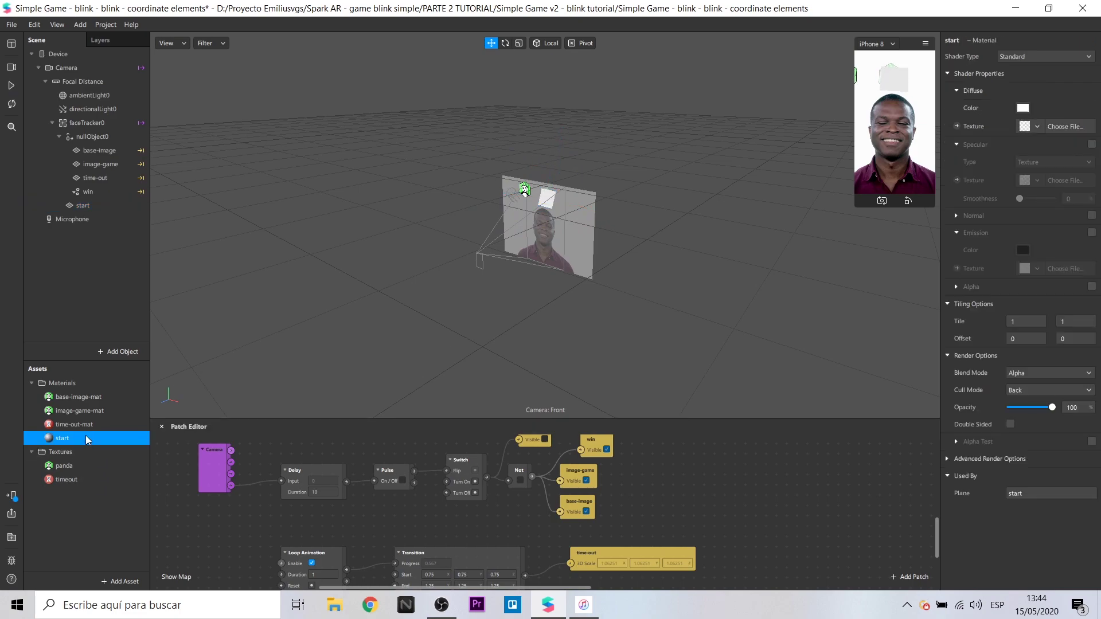
- Set the start material's shader to Flat and import start_button as its texture
{"action": "left_click", "coordinate": [1027, 53]}
{"action": "left_click", "coordinate": [1042, 107]}
{"action": "left_click", "coordinate": [1038, 125]}
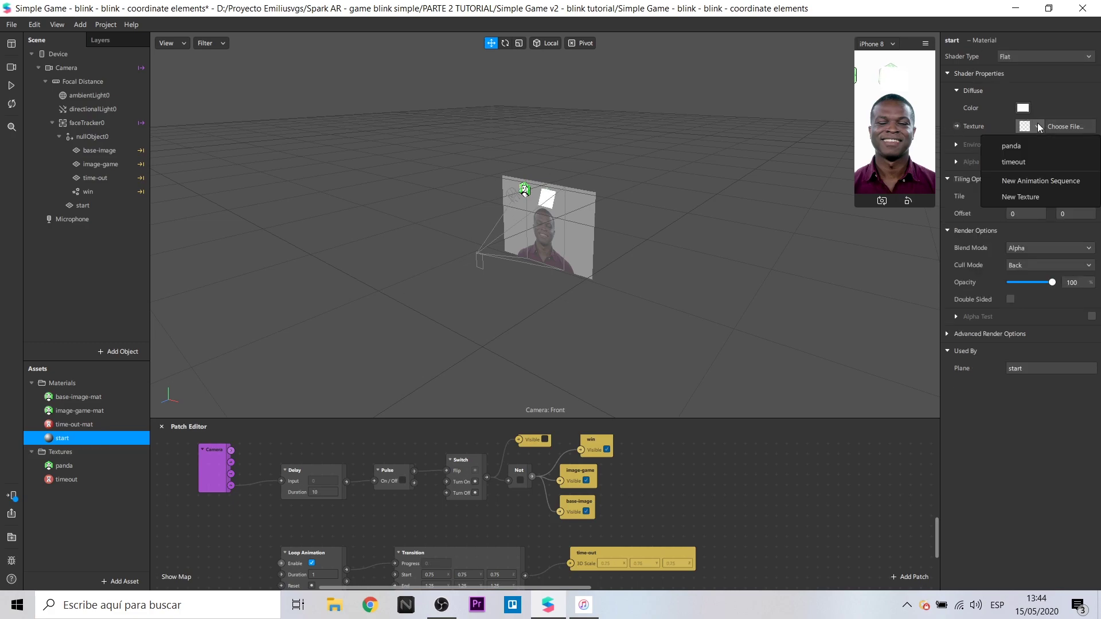
{"action": "left_click", "coordinate": [1037, 196]}
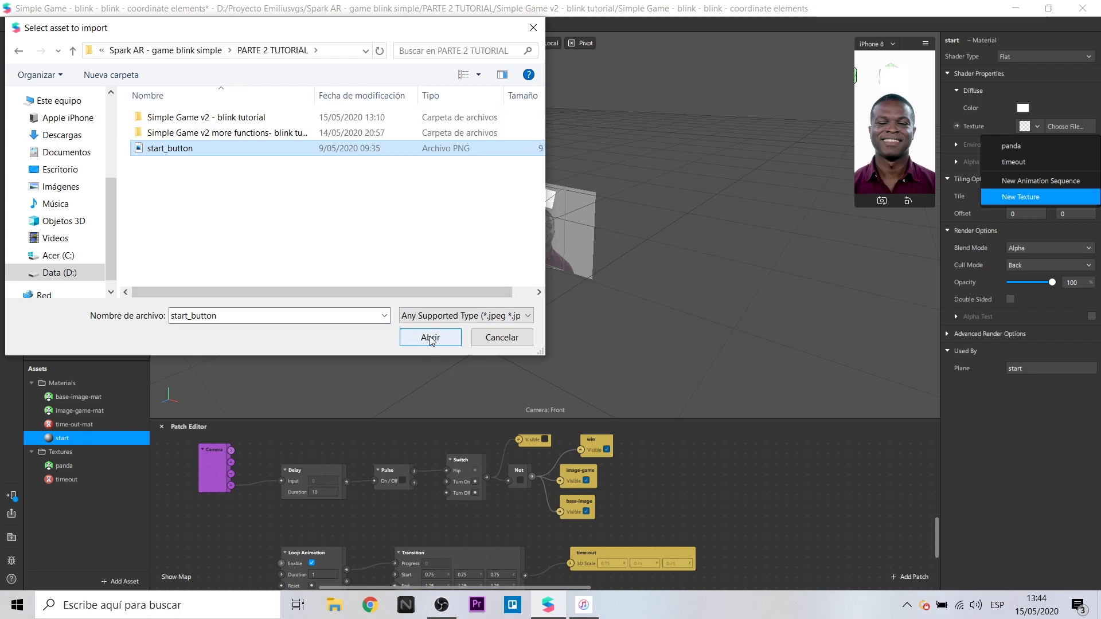
{"action": "left_click", "coordinate": [431, 337]}
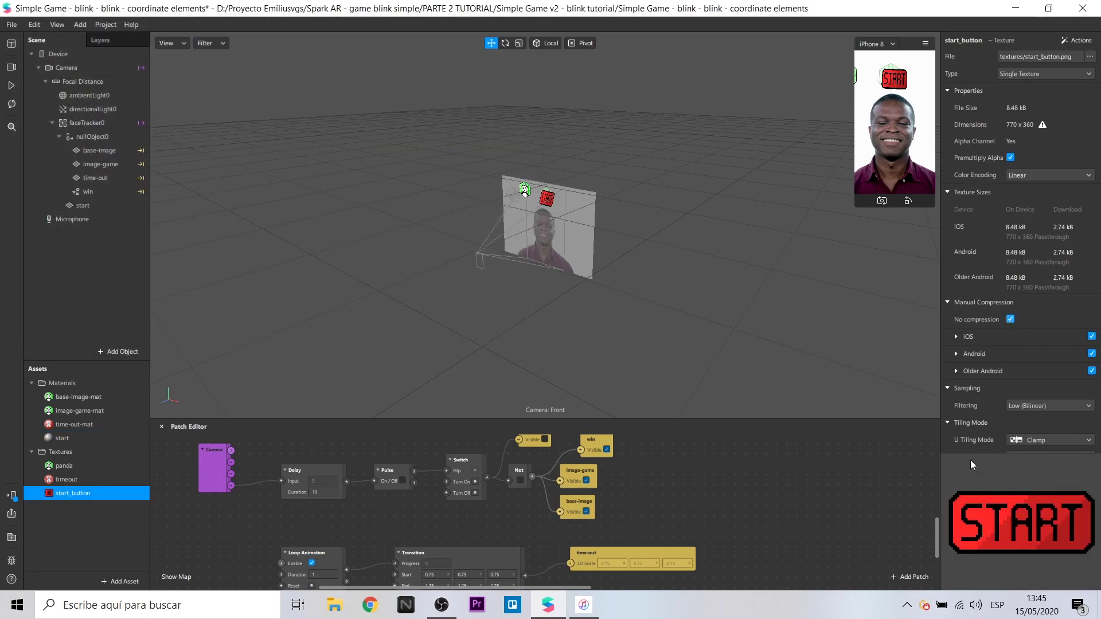
- Rename nullObject0 as dynamic and select the image-game plane inside it
{"action": "double_click", "coordinate": [95, 136]}
{"action": "type", "text": "dynamic"}
{"action": "key", "text": "Return"}
{"action": "left_click", "coordinate": [97, 151]}
{"action": "left_click", "coordinate": [105, 163]}
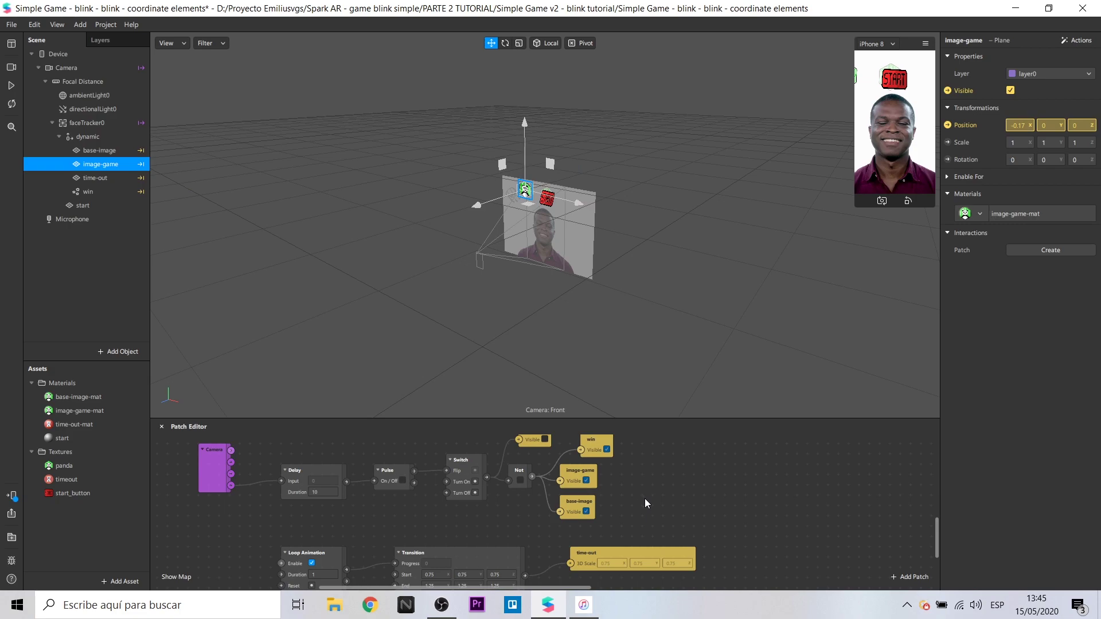
- Move time-out and win out of the dynamic null object so they sit directly under faceTracker0
{"action": "scroll", "coordinate": [645, 504], "scroll_direction": "up", "scroll_amount": 3}
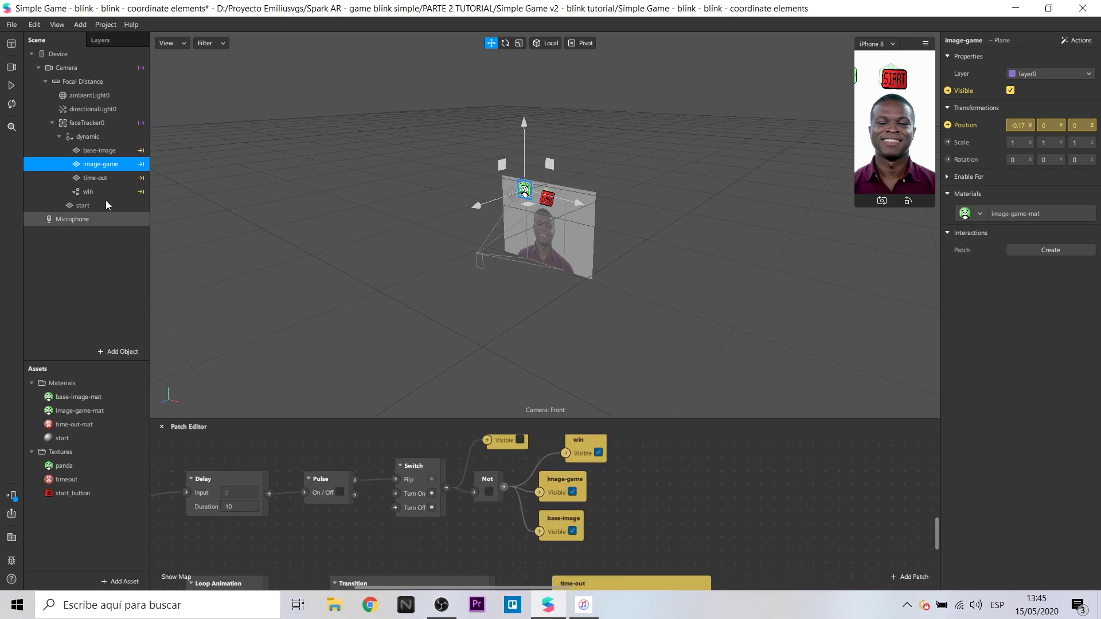
{"action": "left_click", "coordinate": [93, 177]}
{"action": "left_click", "coordinate": [90, 192], "text": "ctrl"}
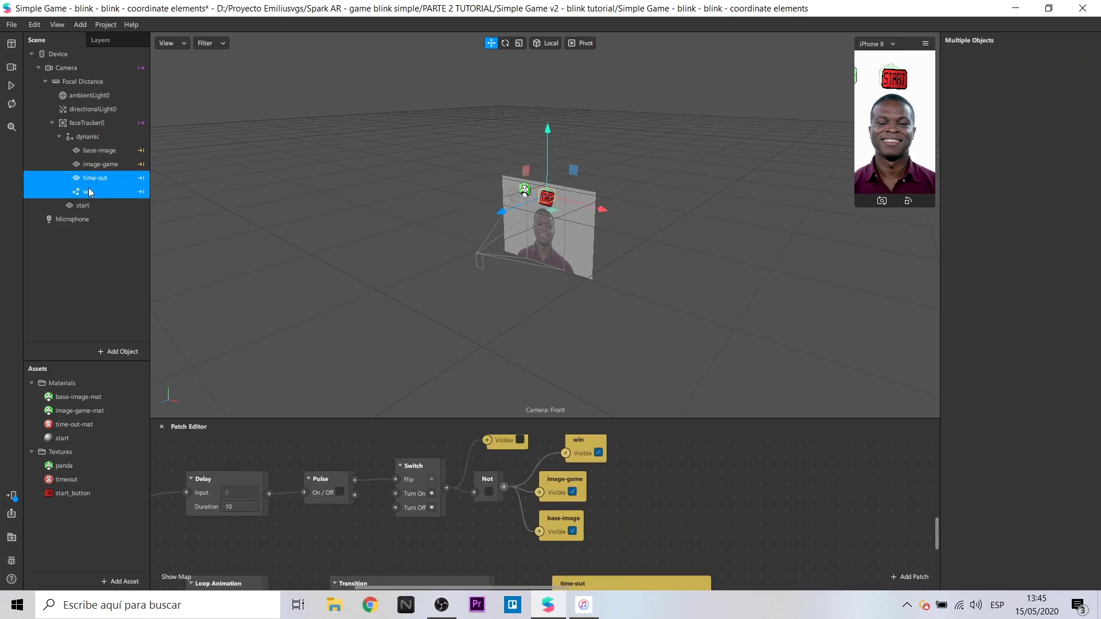
{"action": "left_click_drag", "start_coordinate": [98, 182], "coordinate": [88, 125]}
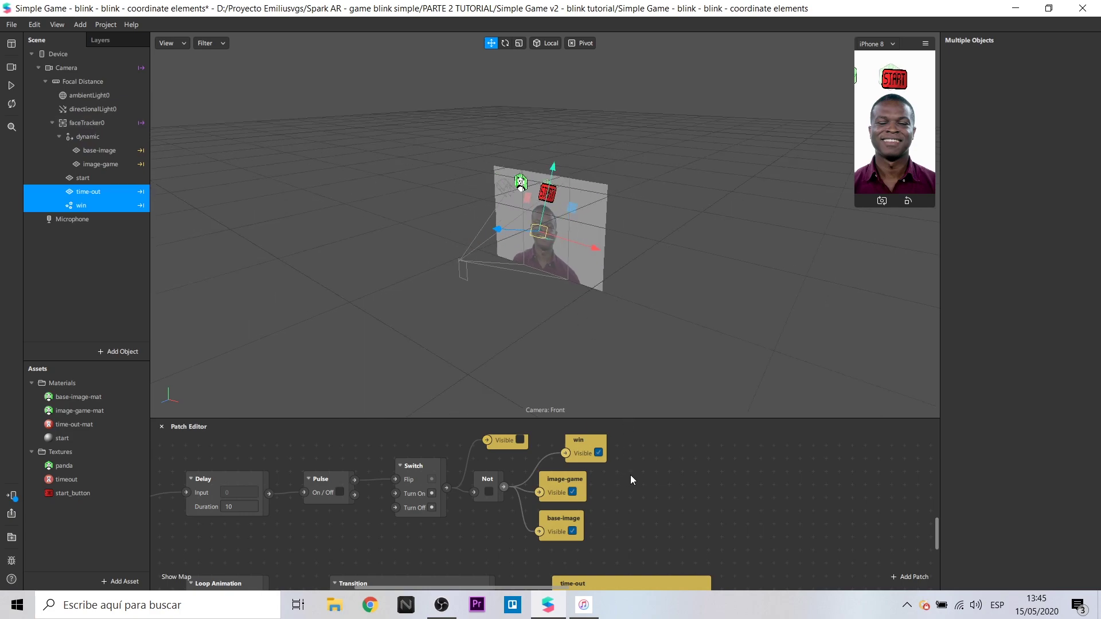
- Create a Visible patch for dynamic, delete the image-game and base-image Visible patches, and connect the Not output to dynamic instead
{"action": "left_click", "coordinate": [87, 137]}
{"action": "left_click", "coordinate": [948, 90]}
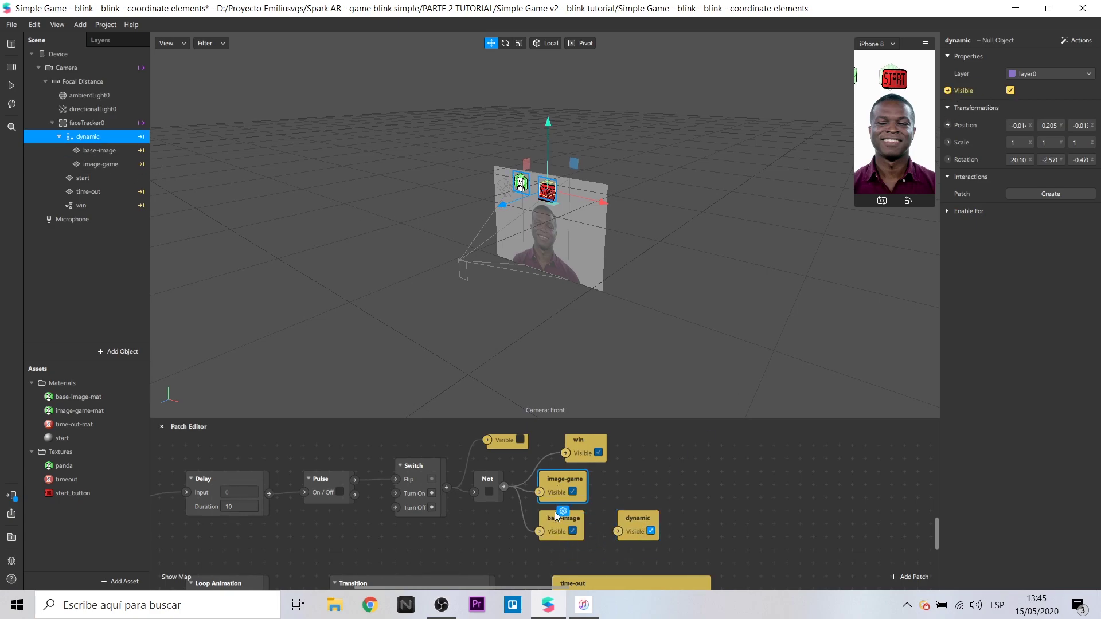
{"action": "key", "text": "Delete"}
{"action": "left_click_drag", "start_coordinate": [503, 486], "coordinate": [561, 507]}
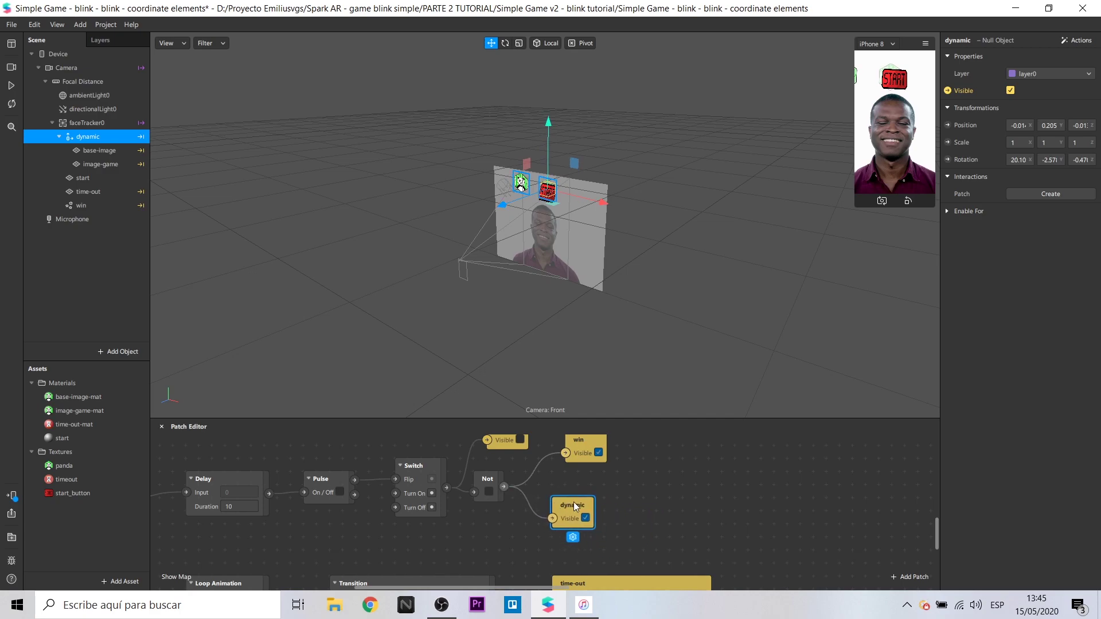
{"action": "scroll", "coordinate": [619, 491], "scroll_direction": "up", "scroll_amount": 1}
{"action": "scroll", "coordinate": [620, 491], "scroll_direction": "up", "scroll_amount": 2}
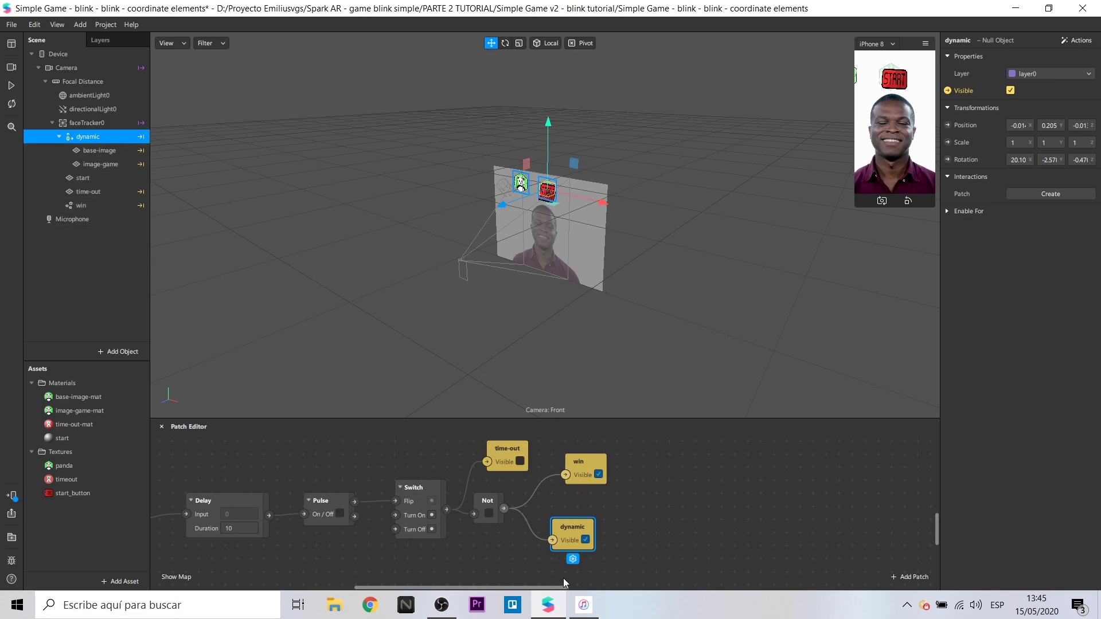
- Add a null object under faceTracker0 and nest dynamic, start, time-out and win inside it
{"action": "right_click", "coordinate": [93, 127]}
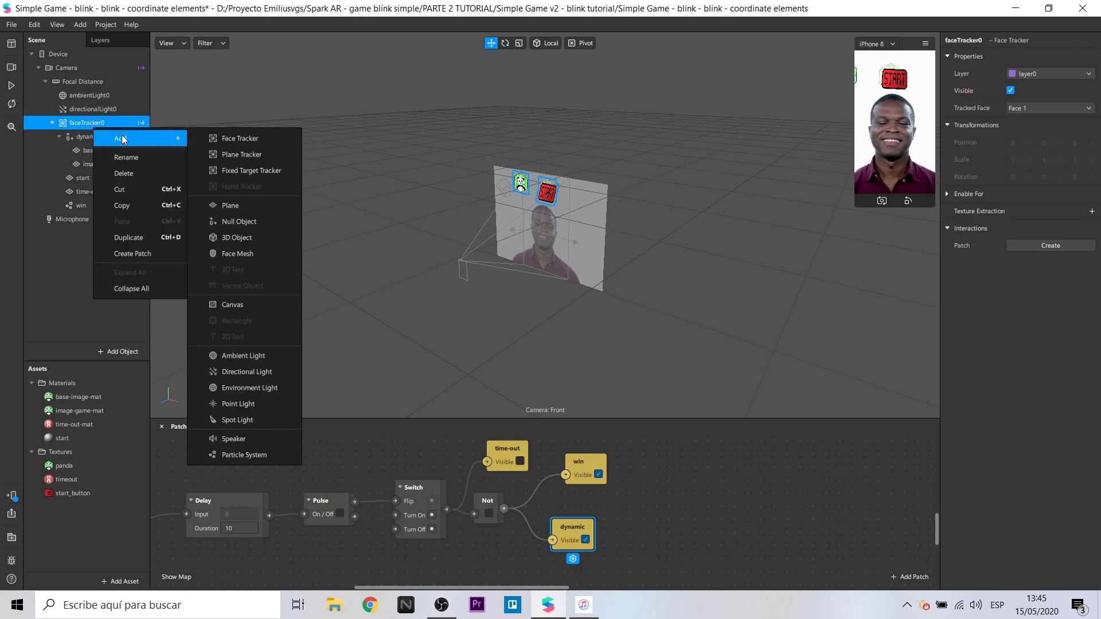
{"action": "mouse_move", "coordinate": [132, 138]}
{"action": "left_click", "coordinate": [246, 222]}
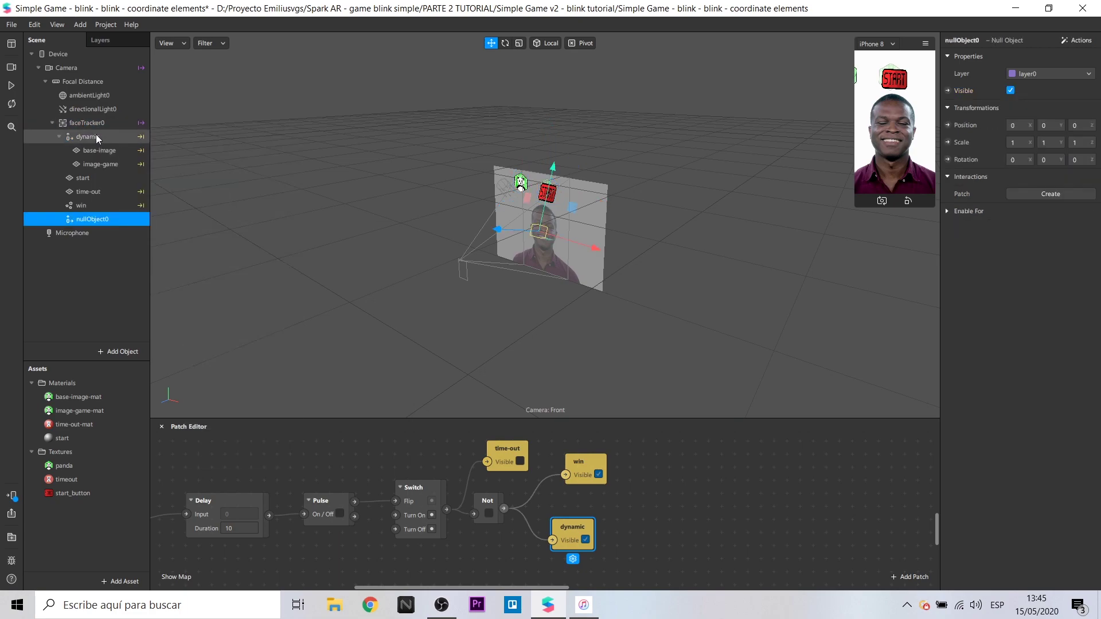
{"action": "left_click", "coordinate": [88, 136]}
{"action": "left_click", "coordinate": [82, 206], "text": "shift"}
{"action": "left_click_drag", "start_coordinate": [85, 140], "coordinate": [107, 218]}
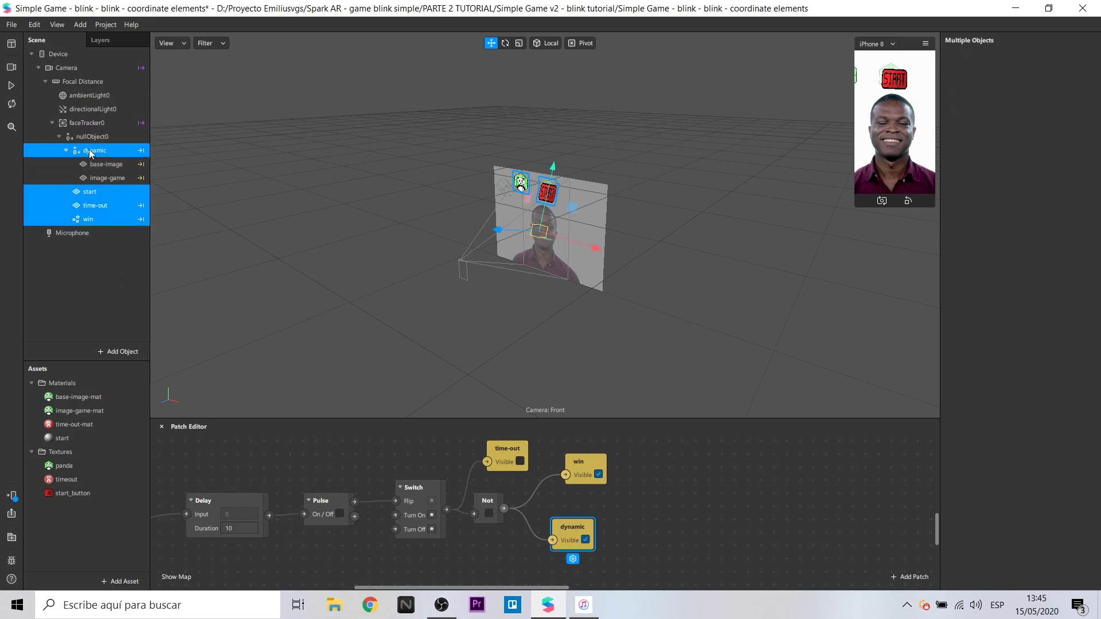
- Rename the new parent null object as game
{"action": "left_click", "coordinate": [87, 138]}
{"action": "double_click", "coordinate": [98, 138]}
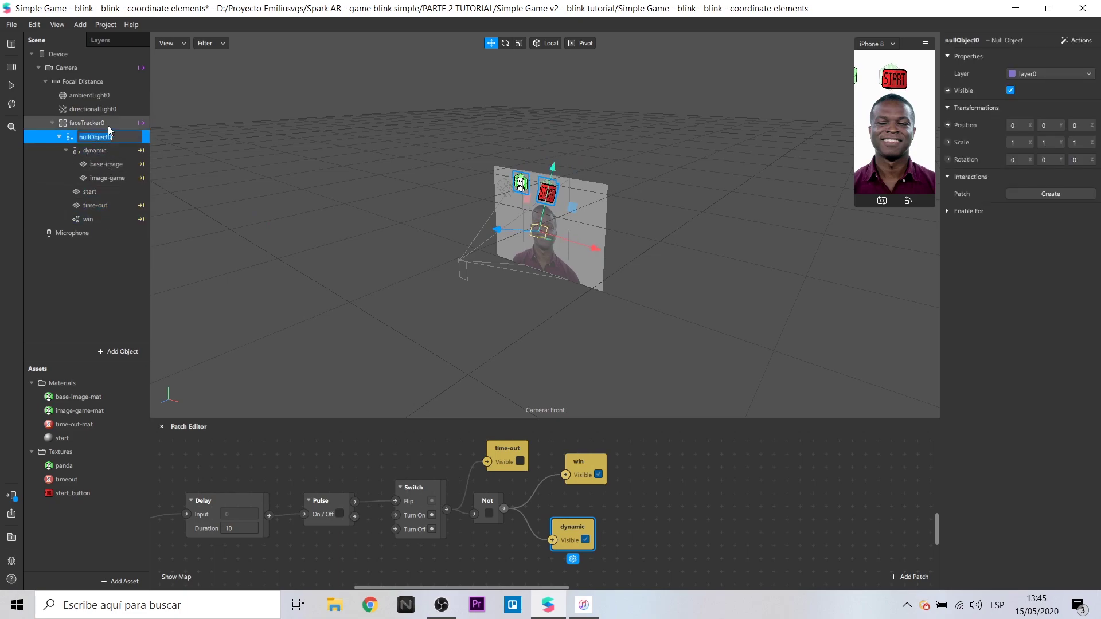
{"action": "key", "text": "Return"}
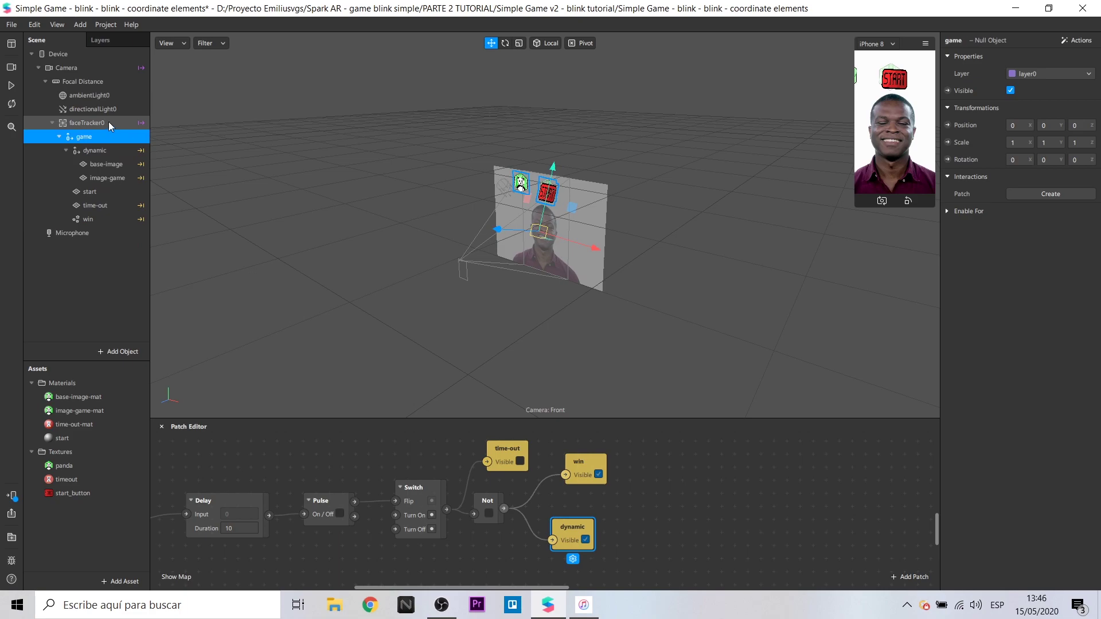
- Create a Visible patch for game and connect the Camera patch's Video Recording output to it
{"action": "scroll", "coordinate": [567, 568], "scroll_direction": "down", "scroll_amount": 2}
{"action": "left_click_drag", "start_coordinate": [570, 587], "coordinate": [534, 590]}
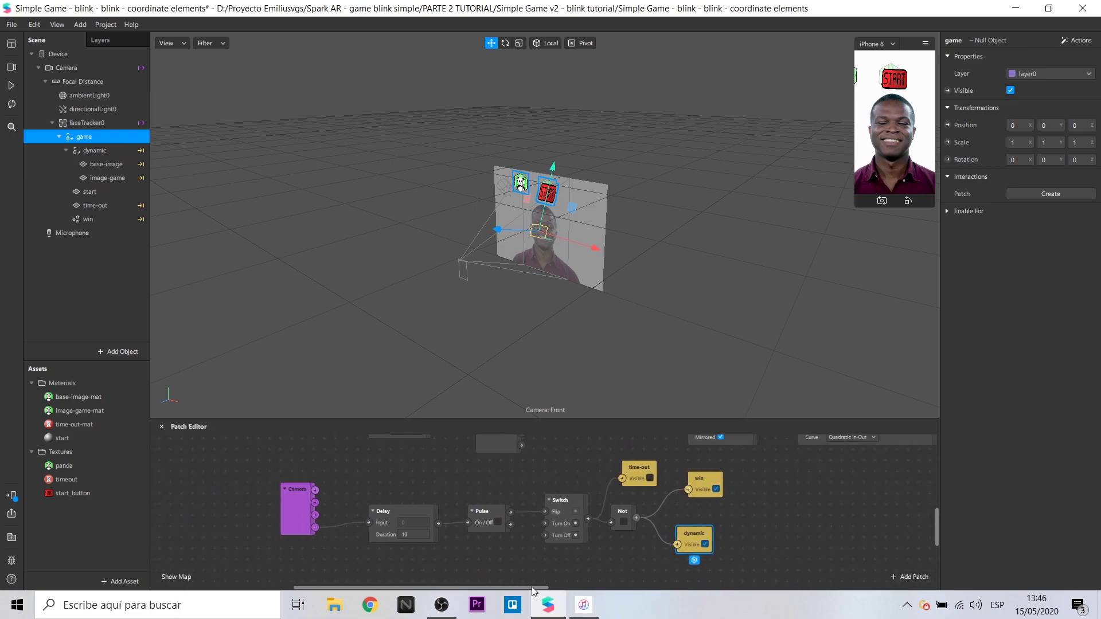
{"action": "left_click", "coordinate": [948, 91]}
{"action": "left_click_drag", "start_coordinate": [565, 526], "coordinate": [352, 565]}
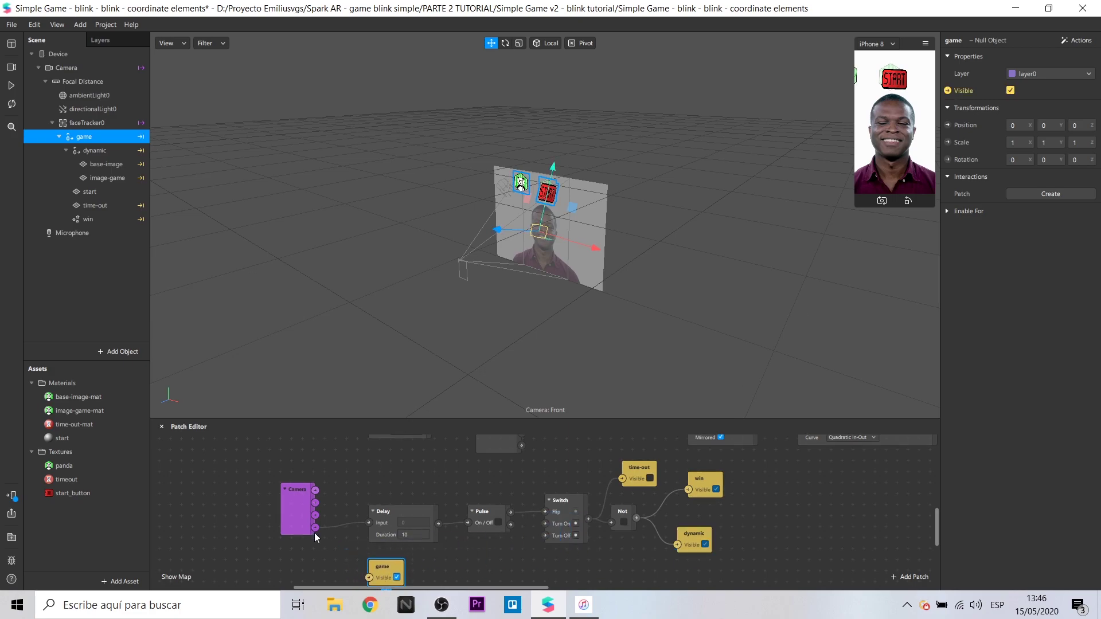
{"action": "left_click_drag", "start_coordinate": [316, 528], "coordinate": [369, 578]}
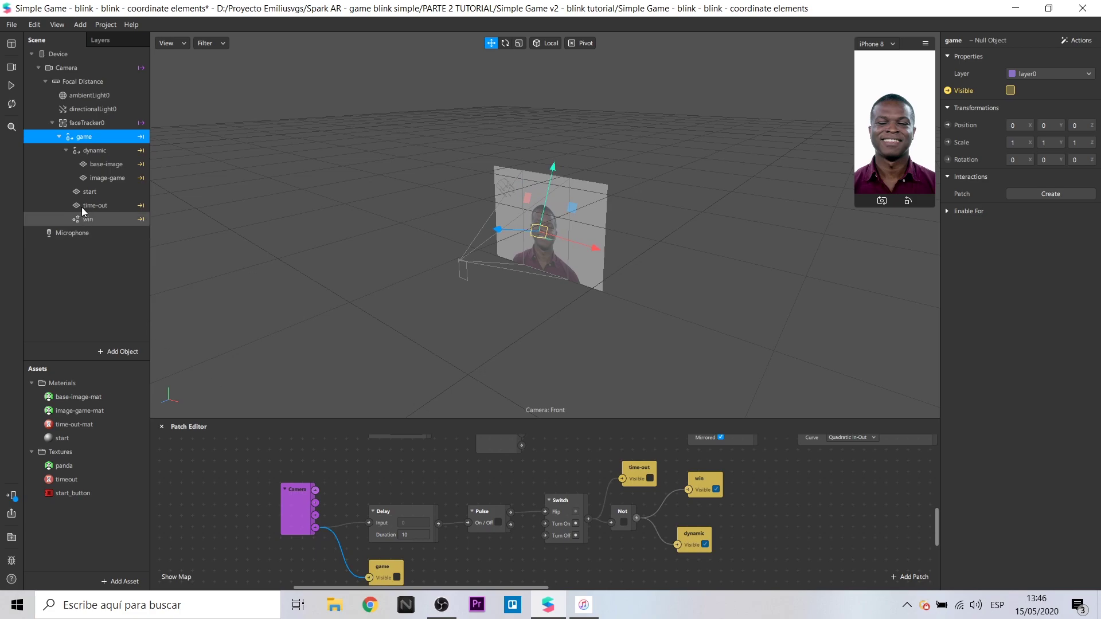
- Move the start plane out of game, directly under faceTracker0, and save the project
{"action": "left_click_drag", "start_coordinate": [89, 191], "coordinate": [86, 123]}
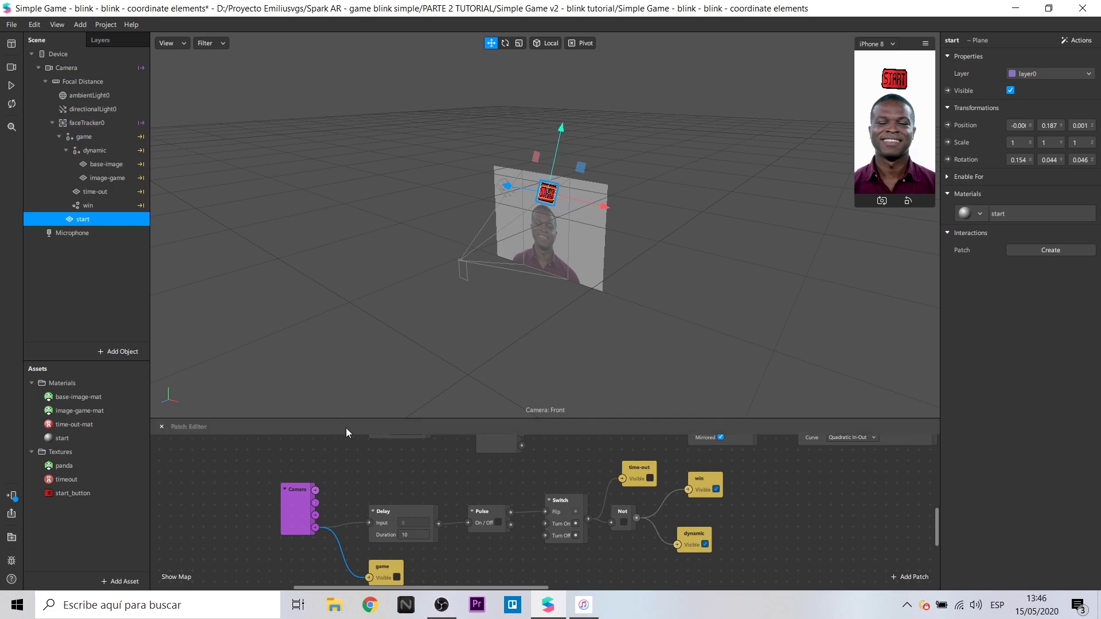
{"action": "left_click", "coordinate": [475, 444]}
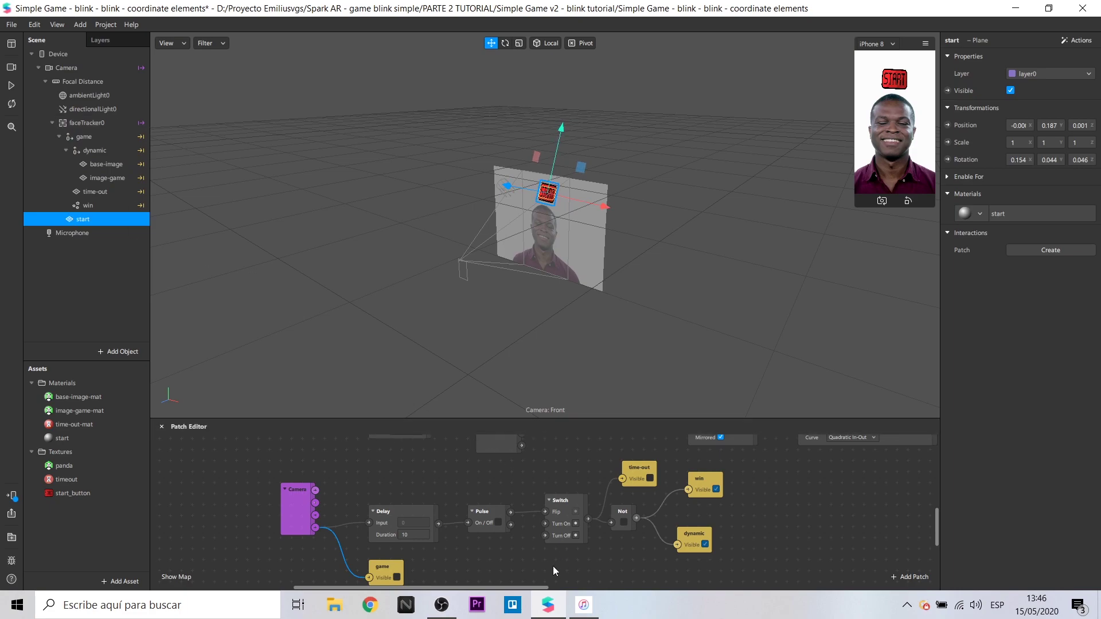
{"action": "key", "text": "ctrl+s"}
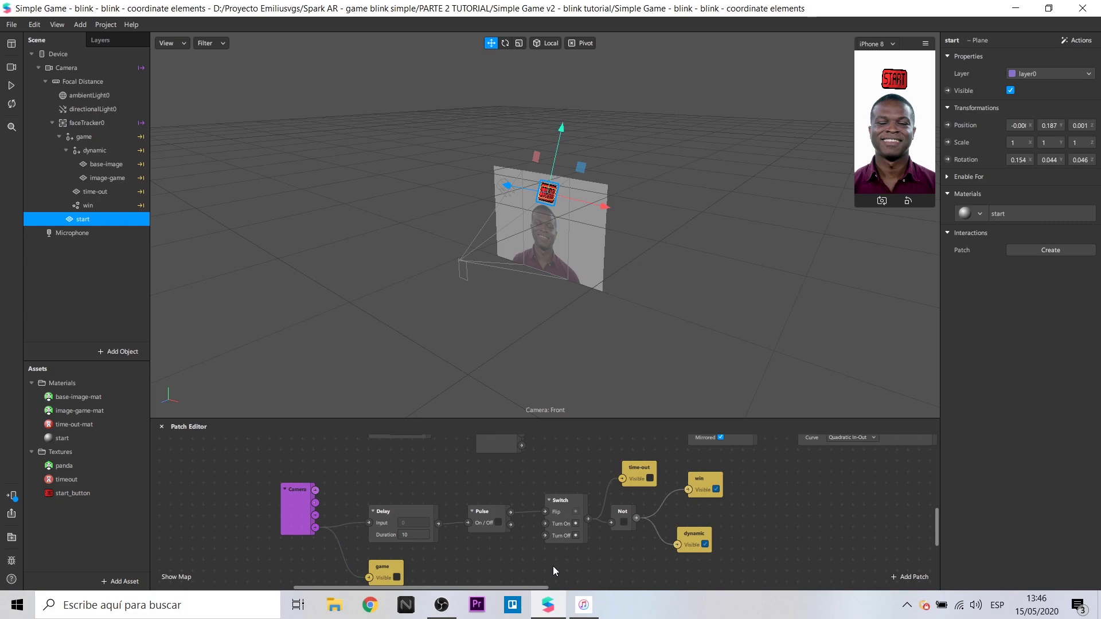
- Select the Camera patch with its connected chain and move the group lower in the patch graph
{"action": "scroll", "coordinate": [442, 520], "scroll_direction": "down", "scroll_amount": 3}
{"action": "left_click_drag", "start_coordinate": [552, 540], "coordinate": [585, 573]}
{"action": "scroll", "coordinate": [787, 551], "scroll_direction": "up", "scroll_amount": 2}
{"action": "scroll", "coordinate": [787, 551], "scroll_direction": "up", "scroll_amount": 2}
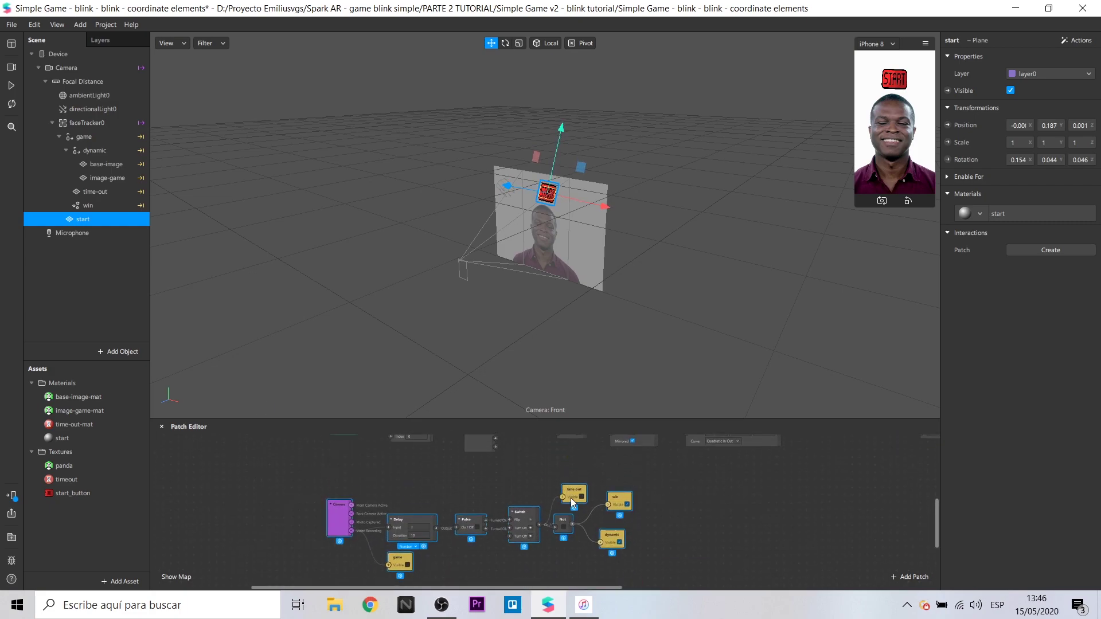
{"action": "scroll", "coordinate": [408, 499], "scroll_direction": "up", "scroll_amount": 3}
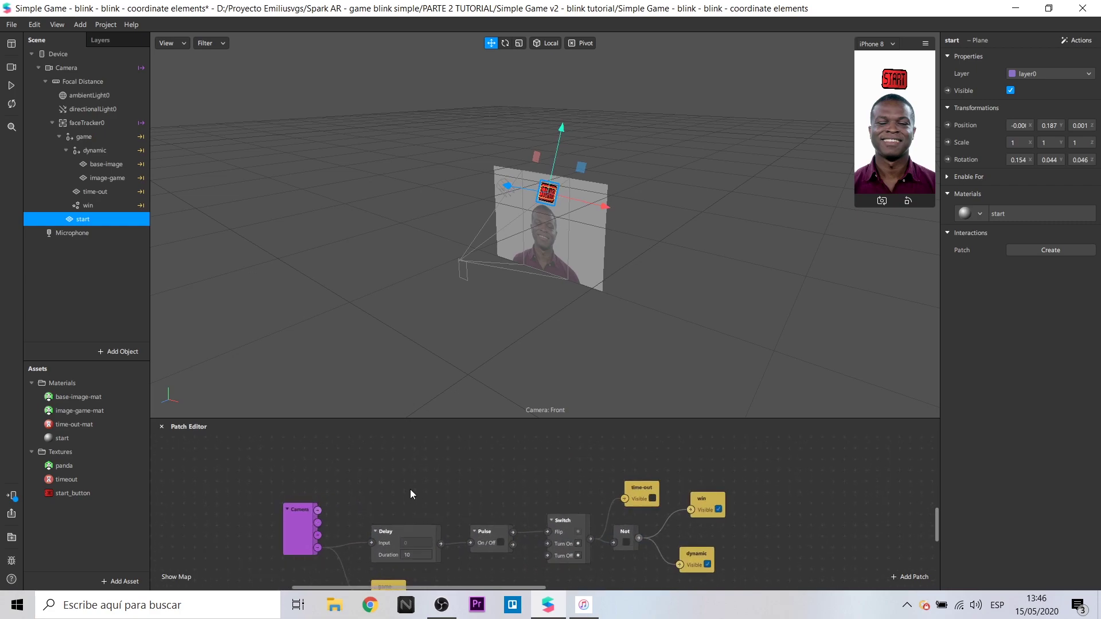
- Add a Pulse patch above the Delay patch and feed it from the Camera's Video Recording output
{"action": "double_click", "coordinate": [411, 490]}
{"action": "type", "text": "pulse"}
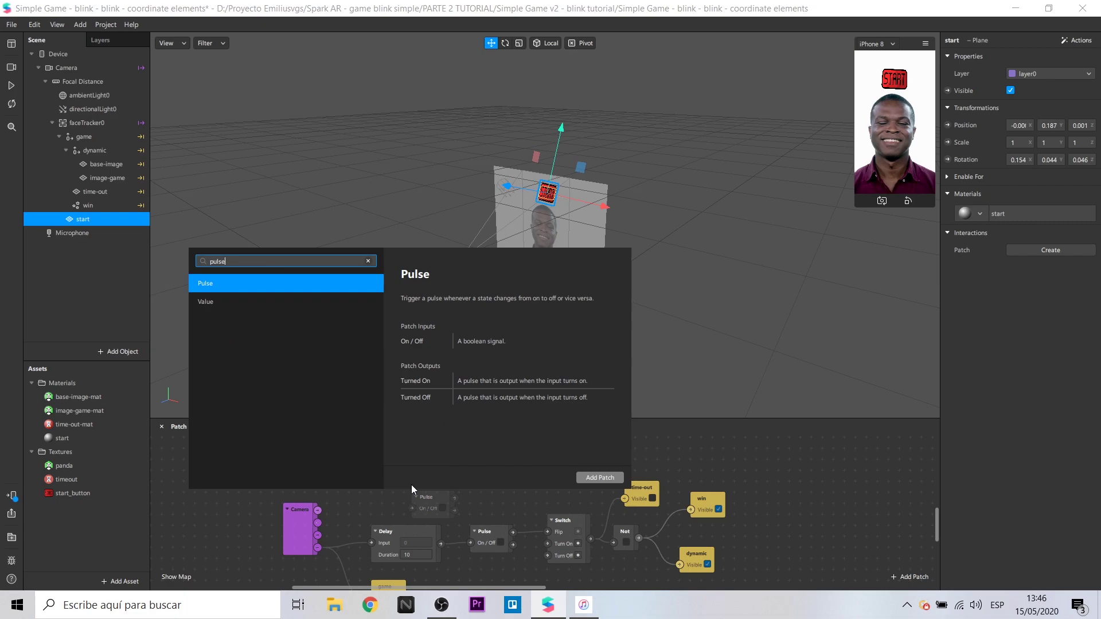
{"action": "key", "text": "Return"}
{"action": "left_click_drag", "start_coordinate": [442, 494], "coordinate": [374, 486]}
- Add a Switch patch beside the new Pulse and connect the Pulse's Turned On output to Turn On
{"action": "double_click", "coordinate": [448, 483]}
{"action": "type", "text": "sw"}
{"action": "key", "text": "Return"}
{"action": "left_click_drag", "start_coordinate": [468, 487], "coordinate": [442, 455]}
{"action": "left_click_drag", "start_coordinate": [403, 488], "coordinate": [426, 478]}
- Add a Not patch and connect the new Switch's output to it
{"action": "double_click", "coordinate": [527, 464]}
{"action": "type", "text": "not"}
{"action": "left_click", "coordinate": [715, 451]}
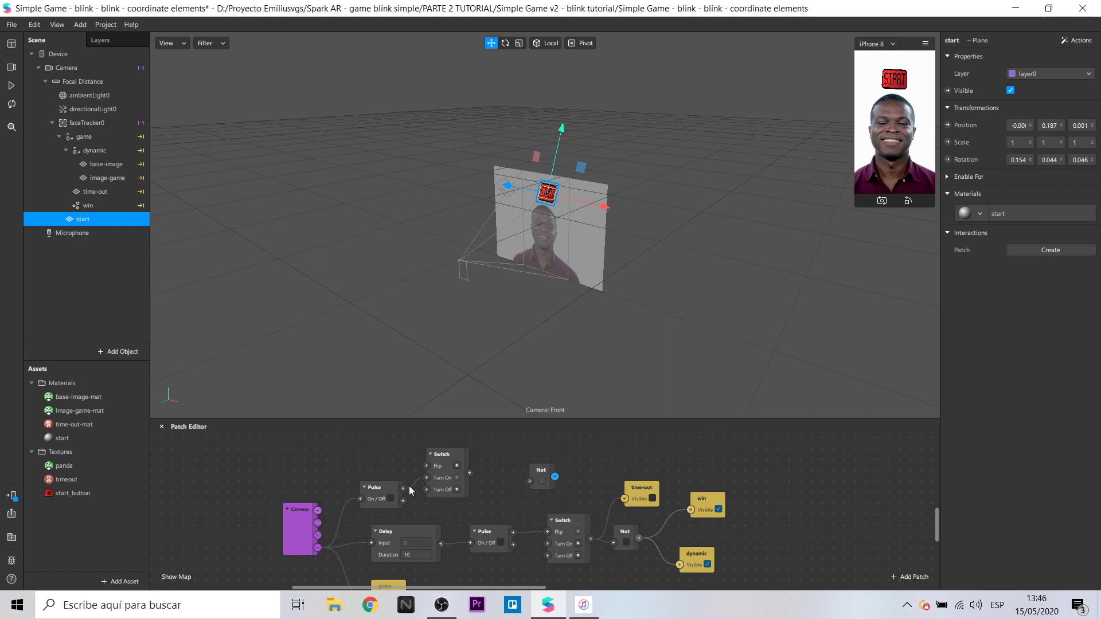
{"action": "left_click_drag", "start_coordinate": [470, 473], "coordinate": [516, 469]}
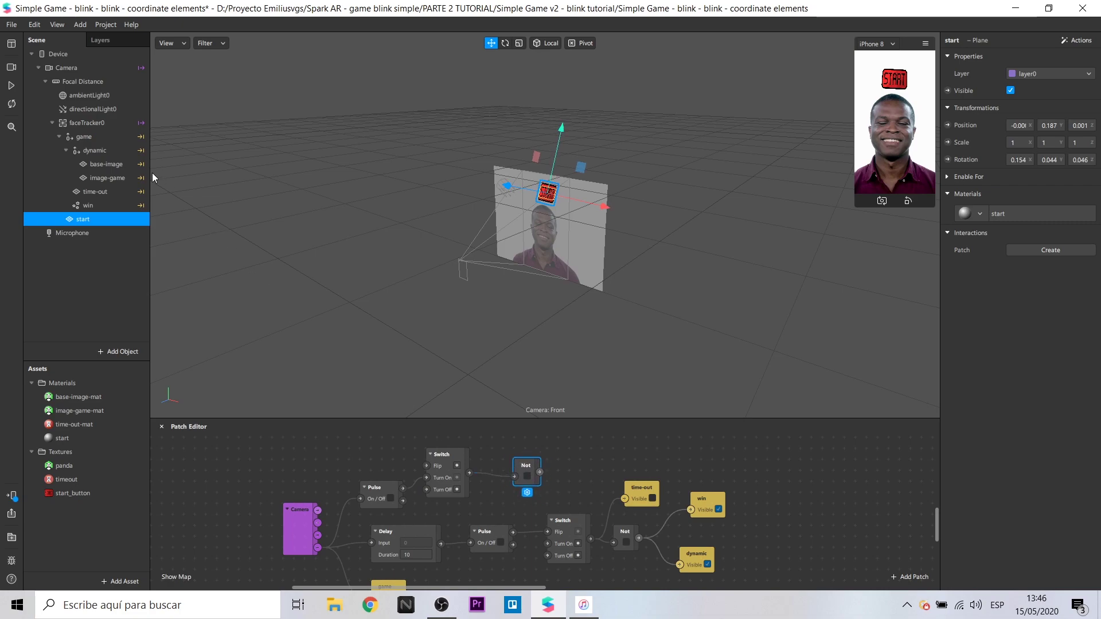
- Create a Visible patch for the start plane, connect the new Not output to it, and save the project
{"action": "left_click", "coordinate": [948, 91]}
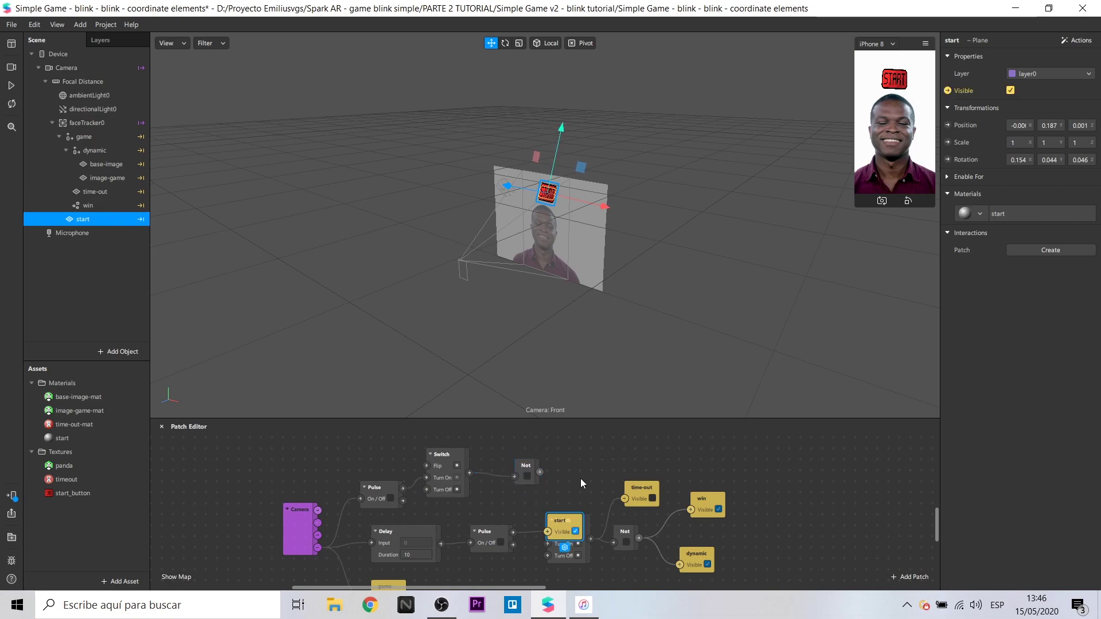
{"action": "left_click_drag", "start_coordinate": [569, 518], "coordinate": [558, 470]}
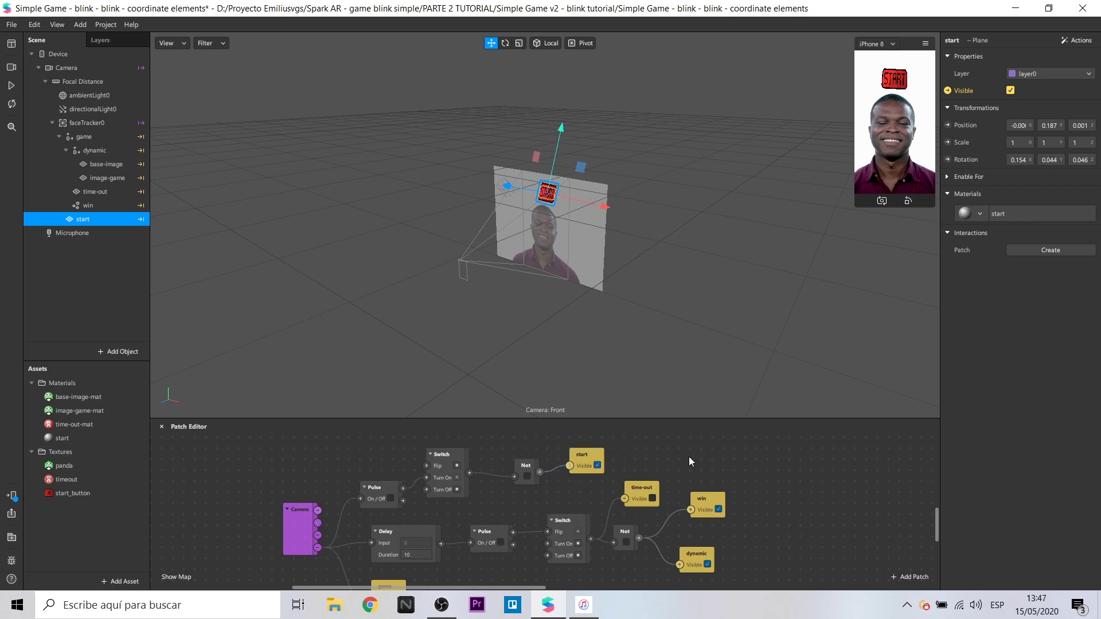
{"action": "key", "text": "ctrl+s"}
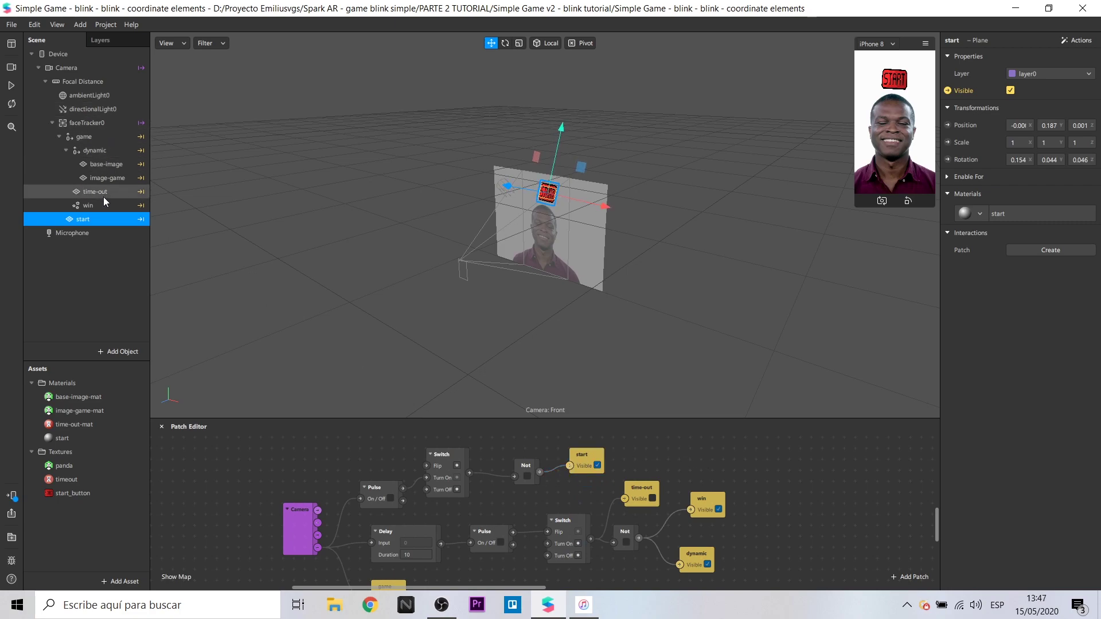
- Select time-out and win together and raise both along the vertical axis
{"action": "left_click", "coordinate": [105, 208]}
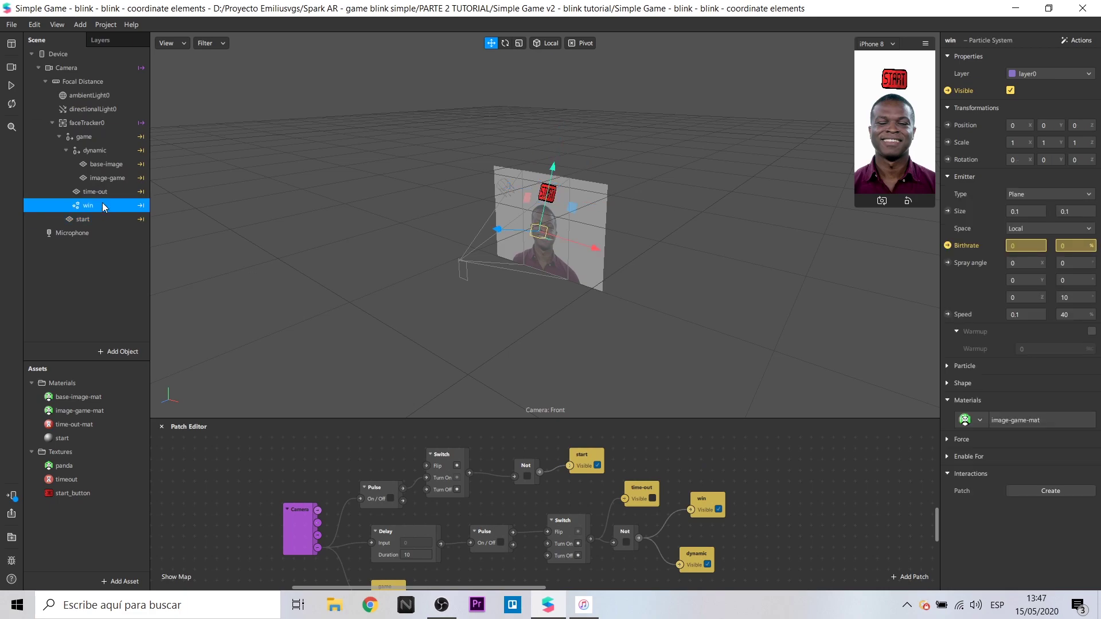
{"action": "left_click", "coordinate": [95, 192], "text": "ctrl"}
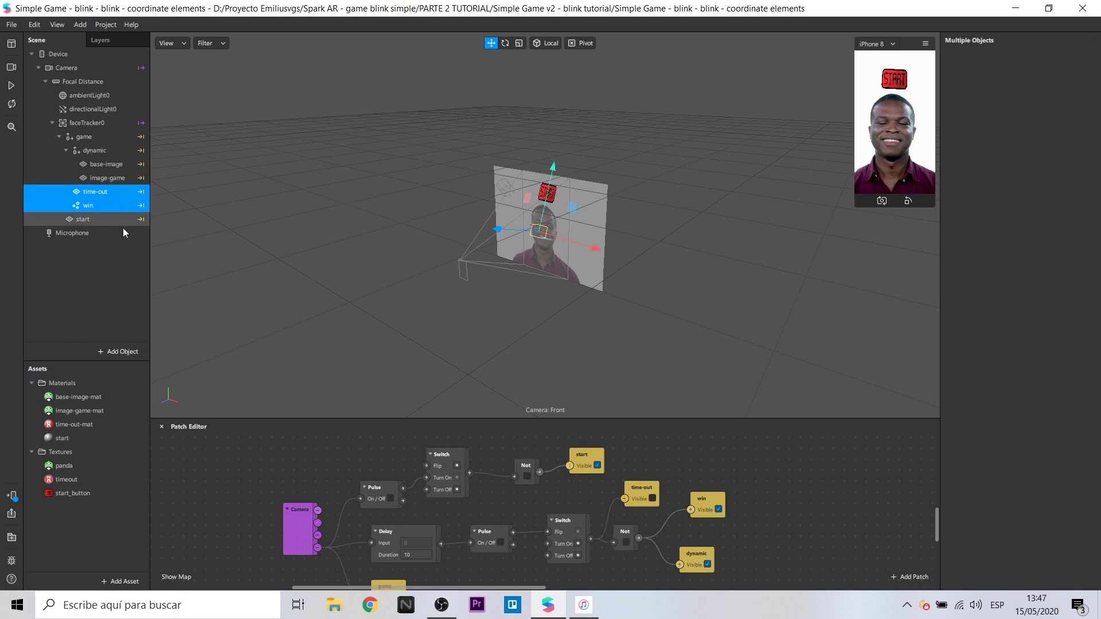
{"action": "left_click_drag", "start_coordinate": [554, 167], "coordinate": [561, 133]}
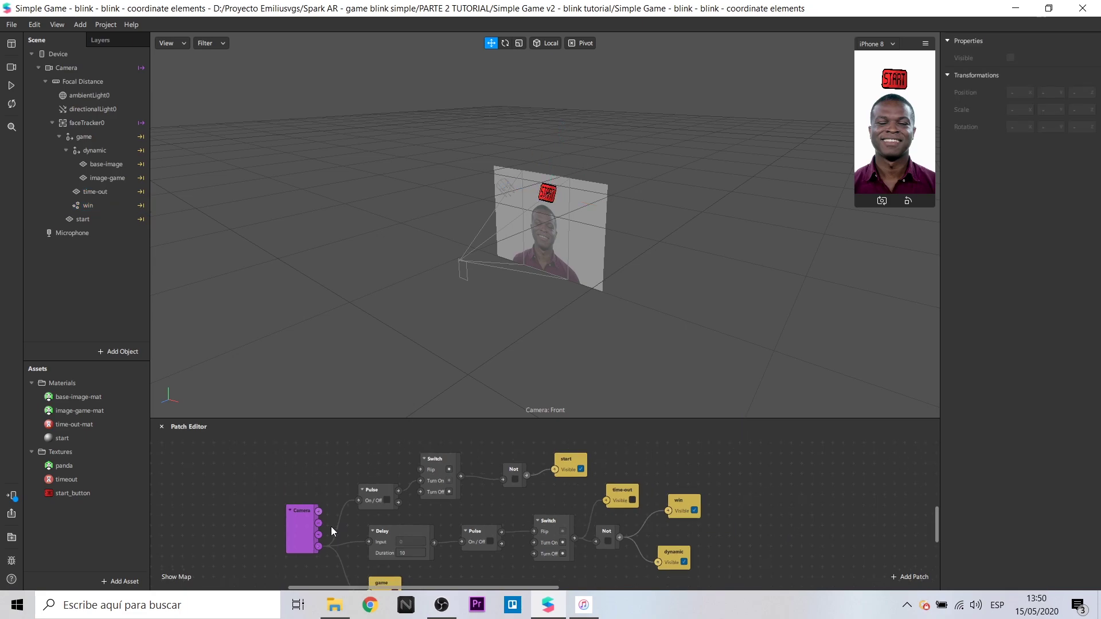
- Detach the game Visible patch from the Camera patch and add a new Delay patch
{"action": "left_click_drag", "start_coordinate": [262, 548], "coordinate": [304, 542]}
{"action": "scroll", "coordinate": [304, 538], "scroll_direction": "down", "scroll_amount": 2}
{"action": "right_click", "coordinate": [314, 459]}
{"action": "type", "text": "del"}
{"action": "left_click", "coordinate": [514, 446]}
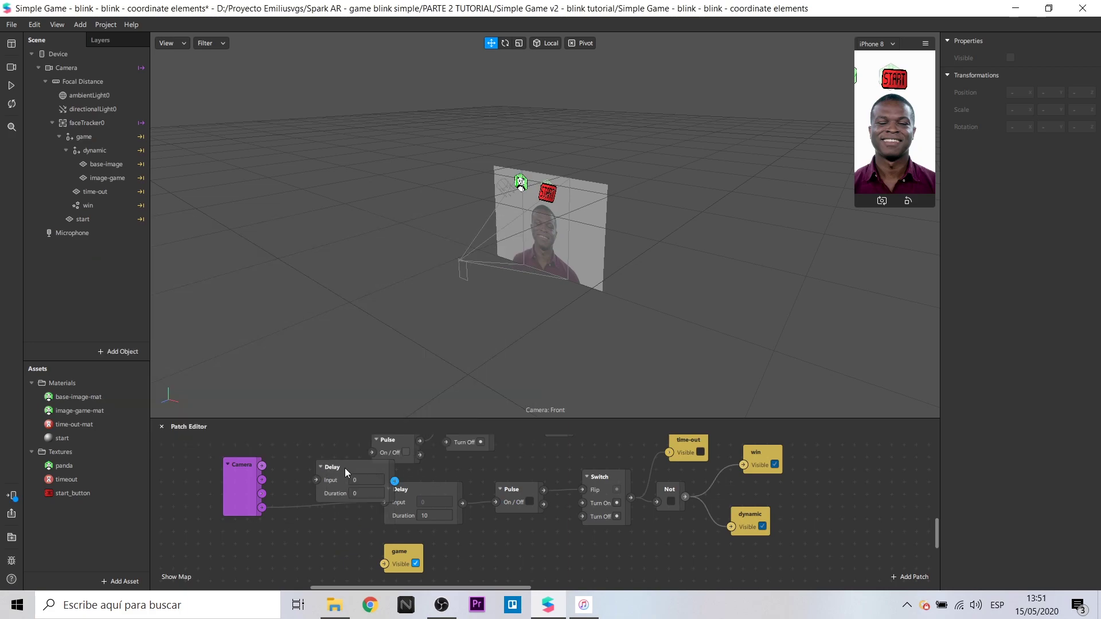
- Place the new Delay next to the Camera patch and connect the Video Recording output to its input
{"action": "left_click_drag", "start_coordinate": [268, 482], "coordinate": [218, 505]}
{"action": "left_click_drag", "start_coordinate": [338, 469], "coordinate": [268, 465]}
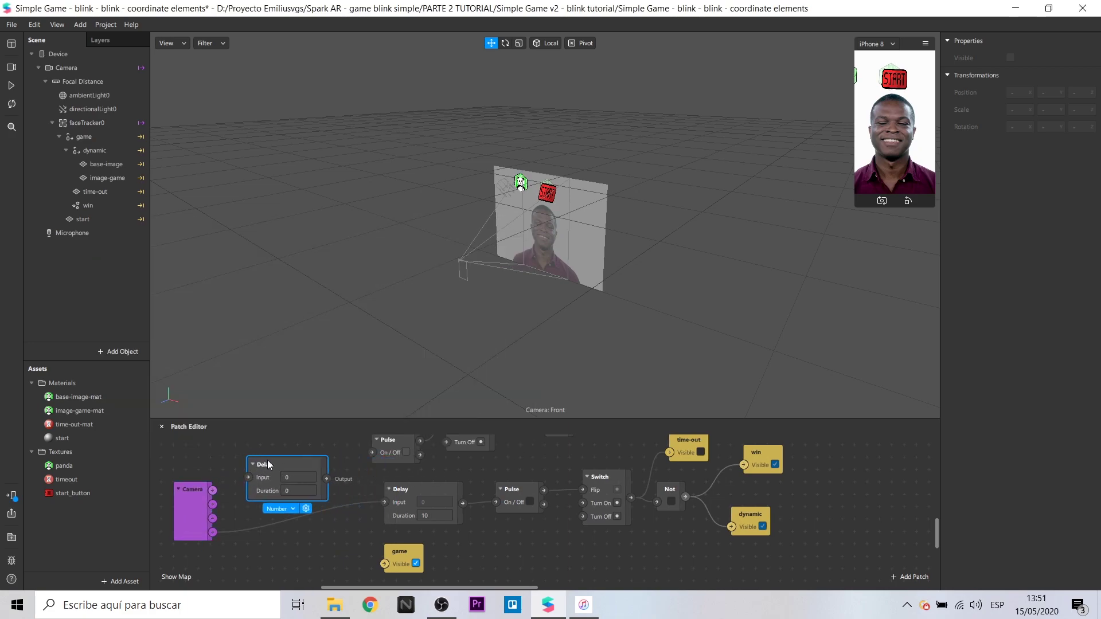
{"action": "left_click_drag", "start_coordinate": [213, 533], "coordinate": [249, 478]}
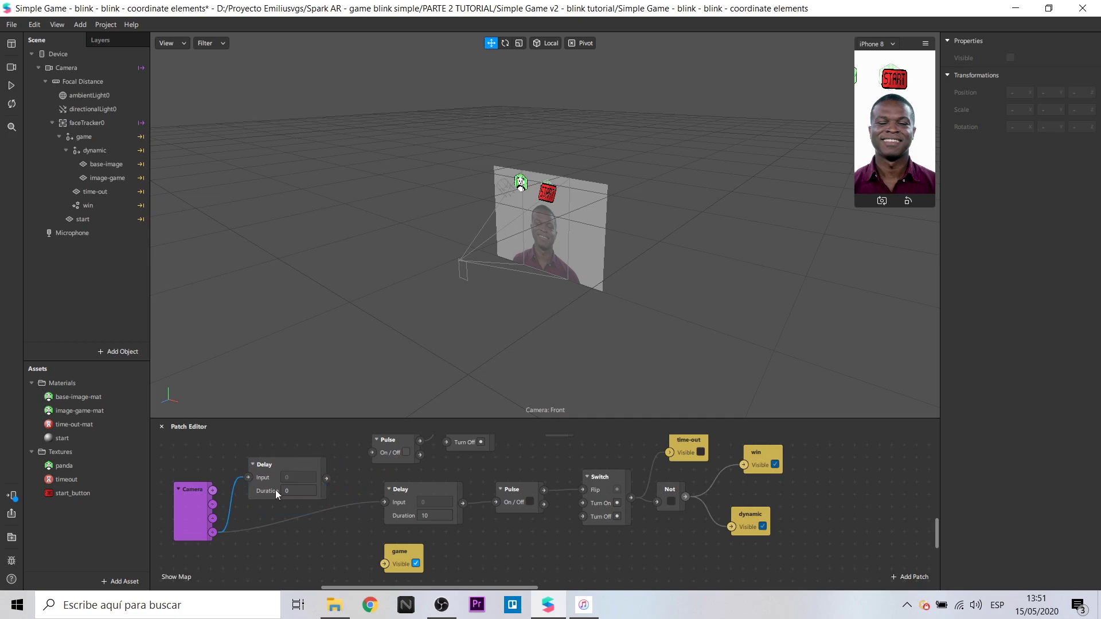
- Set the new Delay's duration to 3 and connect its output to game's Visible patch and the upper Pulse
{"action": "left_click", "coordinate": [295, 488]}
{"action": "type", "text": "3"}
{"action": "left_click_drag", "start_coordinate": [327, 478], "coordinate": [384, 564]}
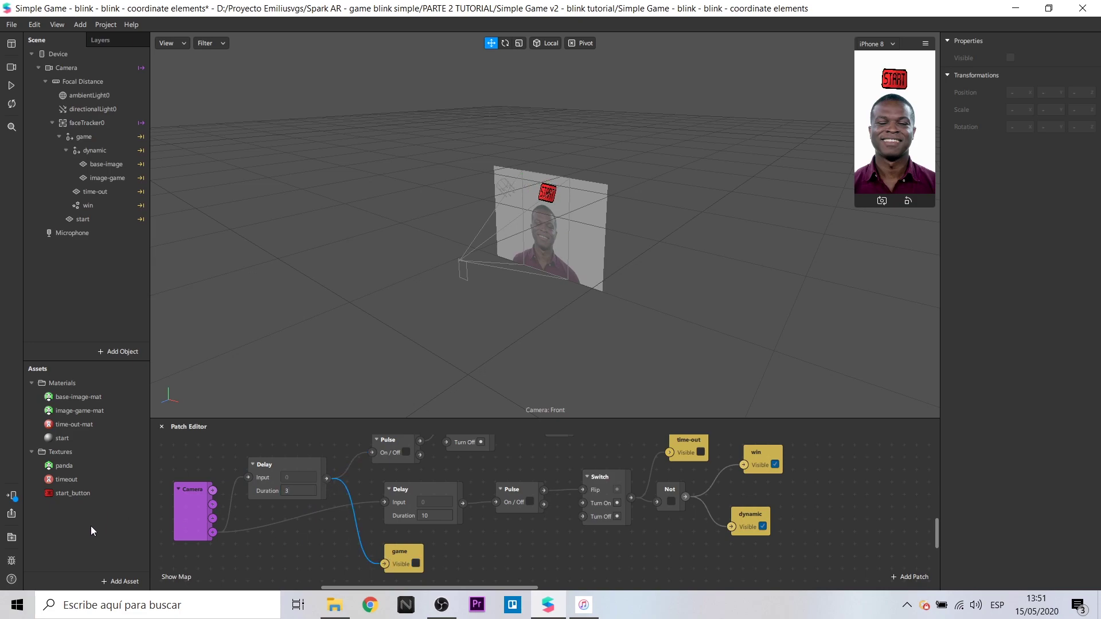
- Save the project and open the options for sending the effect to a connected device
{"action": "key", "text": "ctrl+s"}
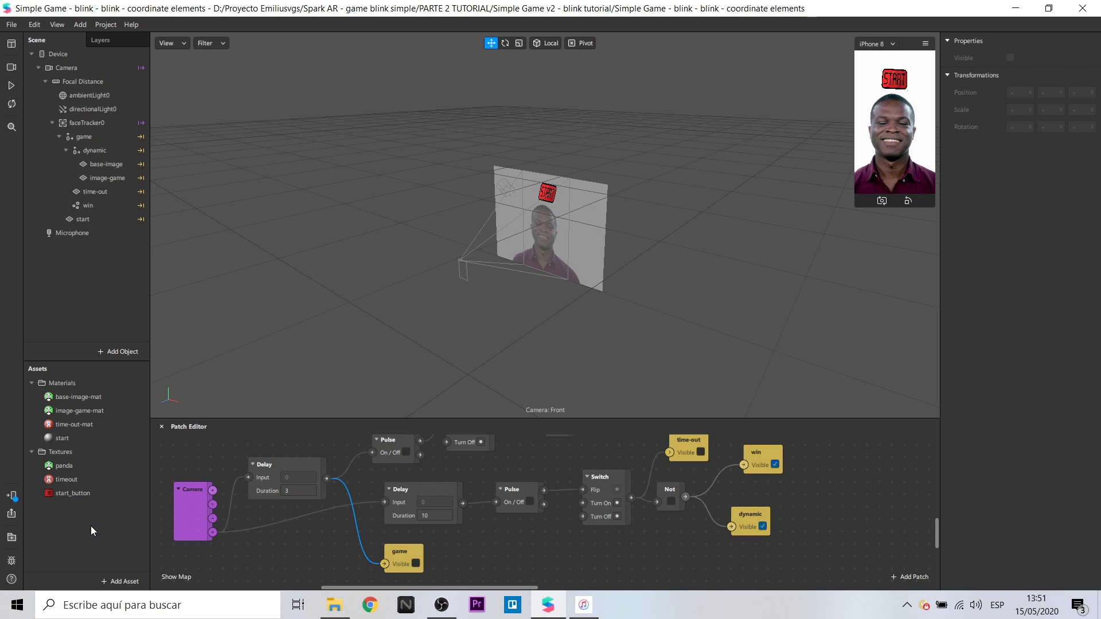
{"action": "left_click", "coordinate": [12, 495]}
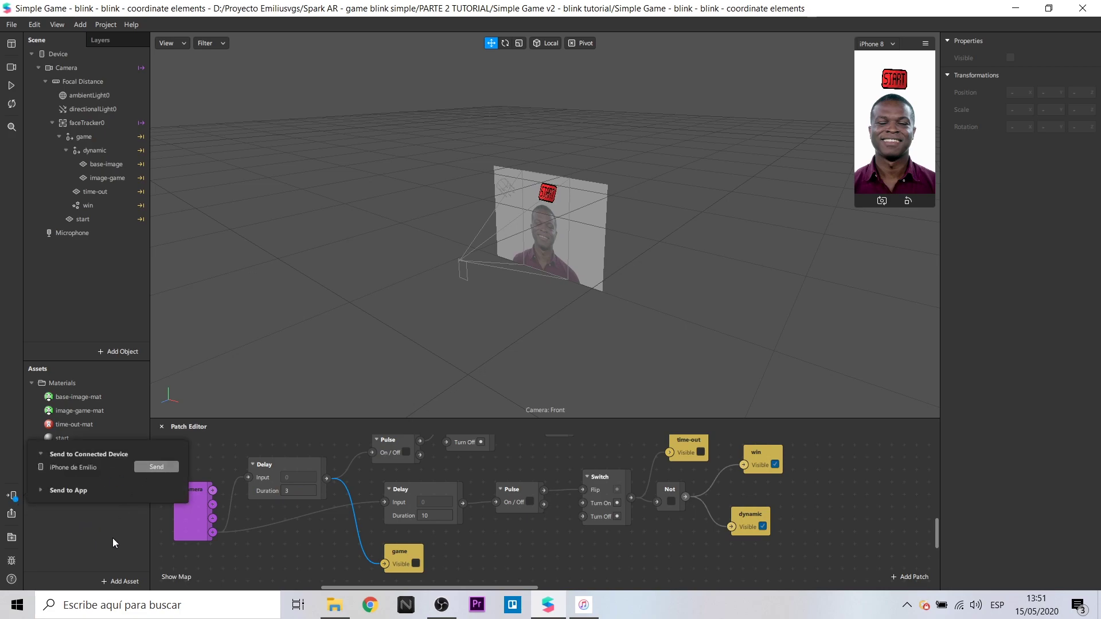